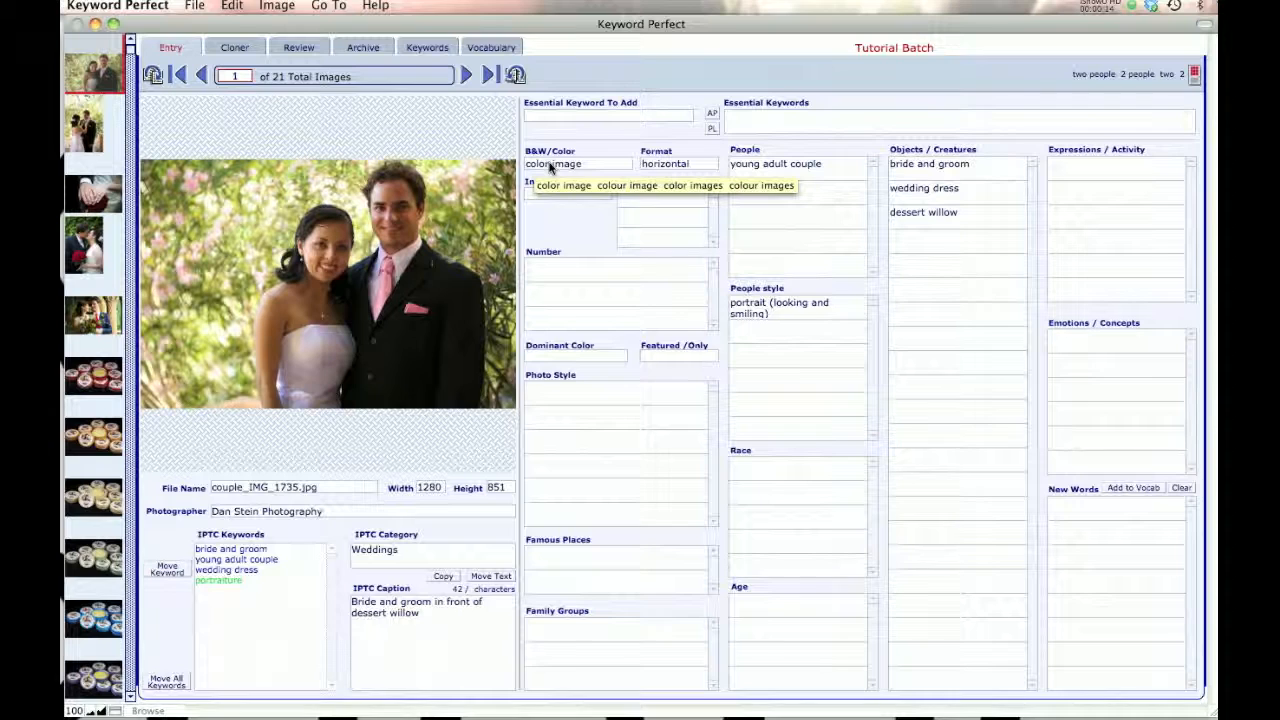
Step: Set the first image's Int/Ext keyword to outdoor and its Time of Day keyword to daytime
mouse_move(671, 160)
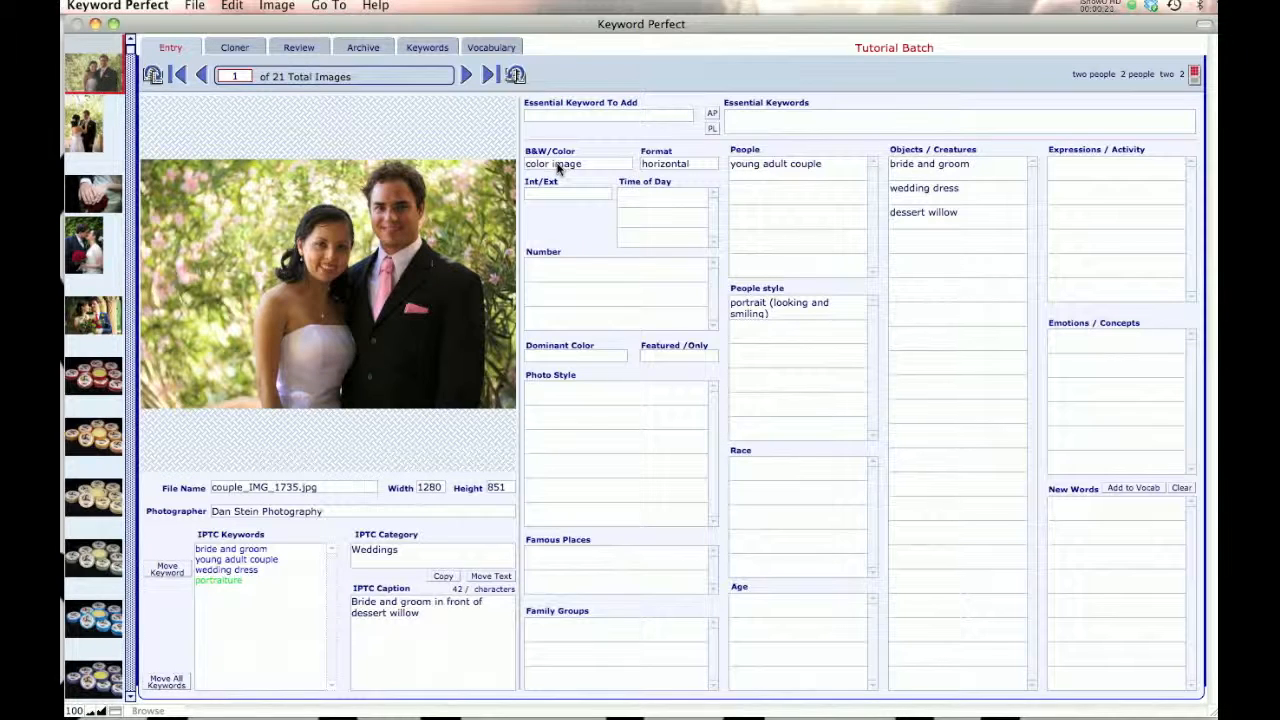
mouse_move(560, 172)
click(548, 195)
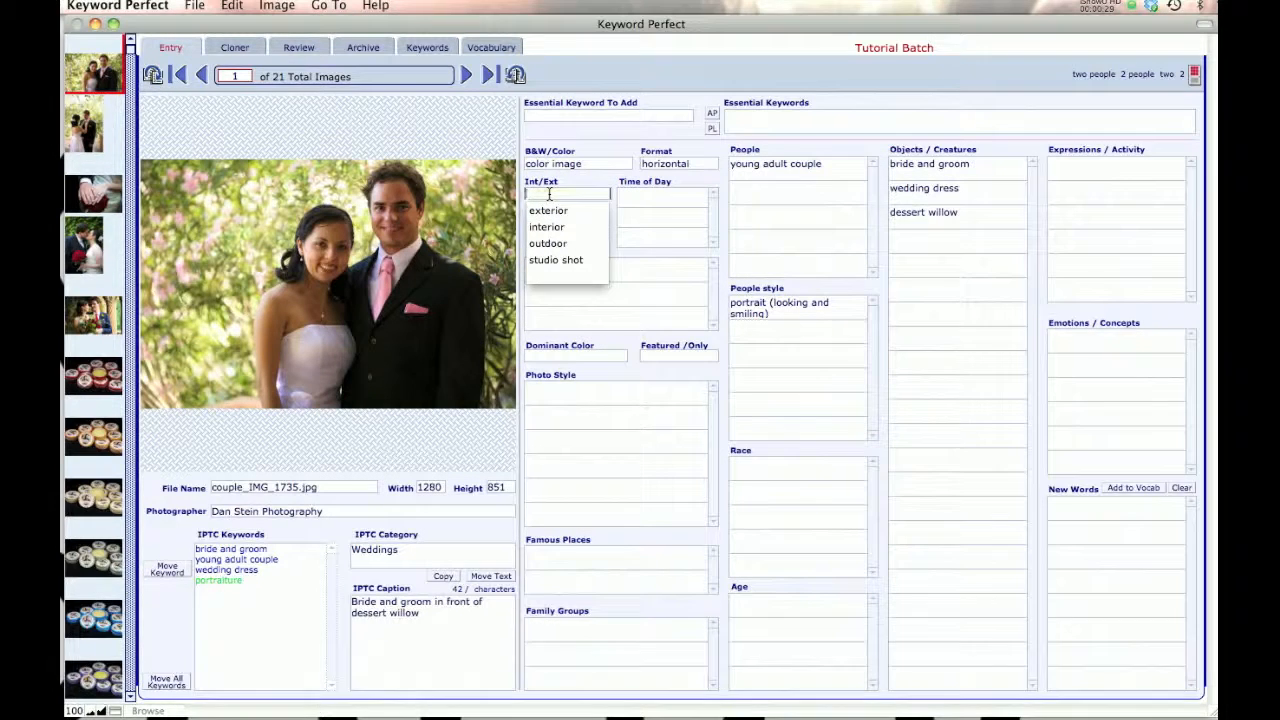
text(outdoor)
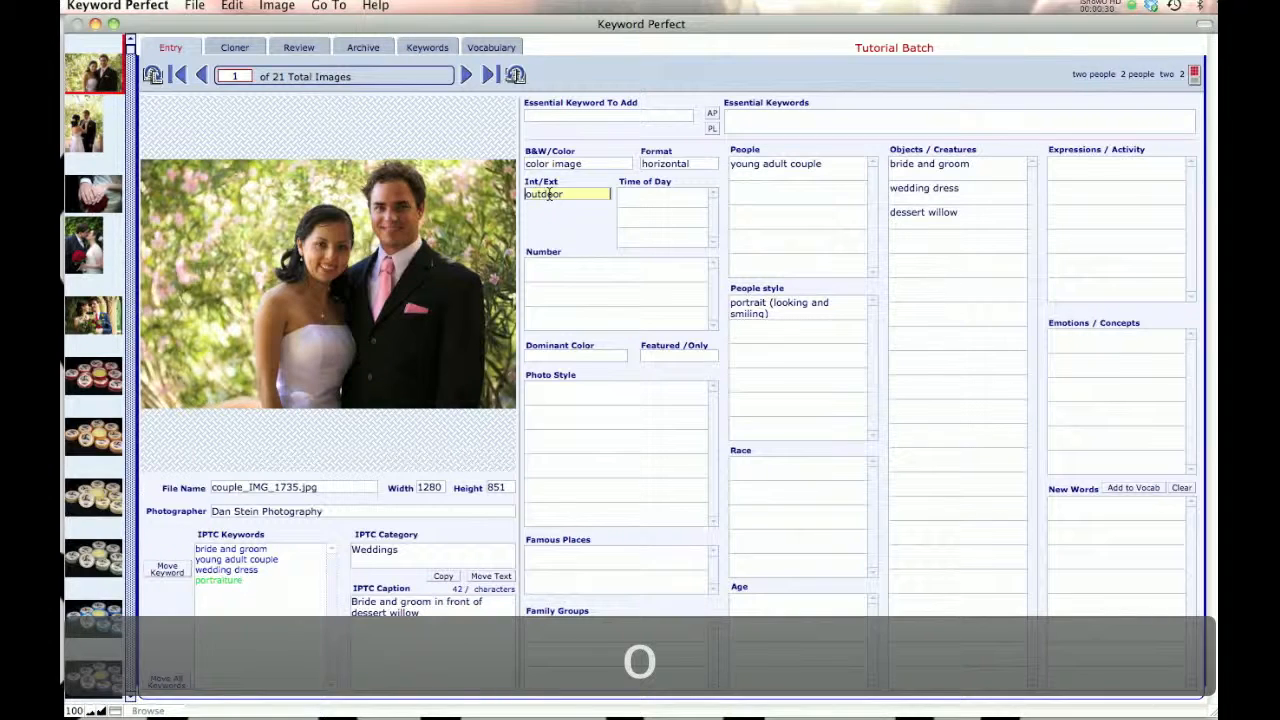
key(Tab)
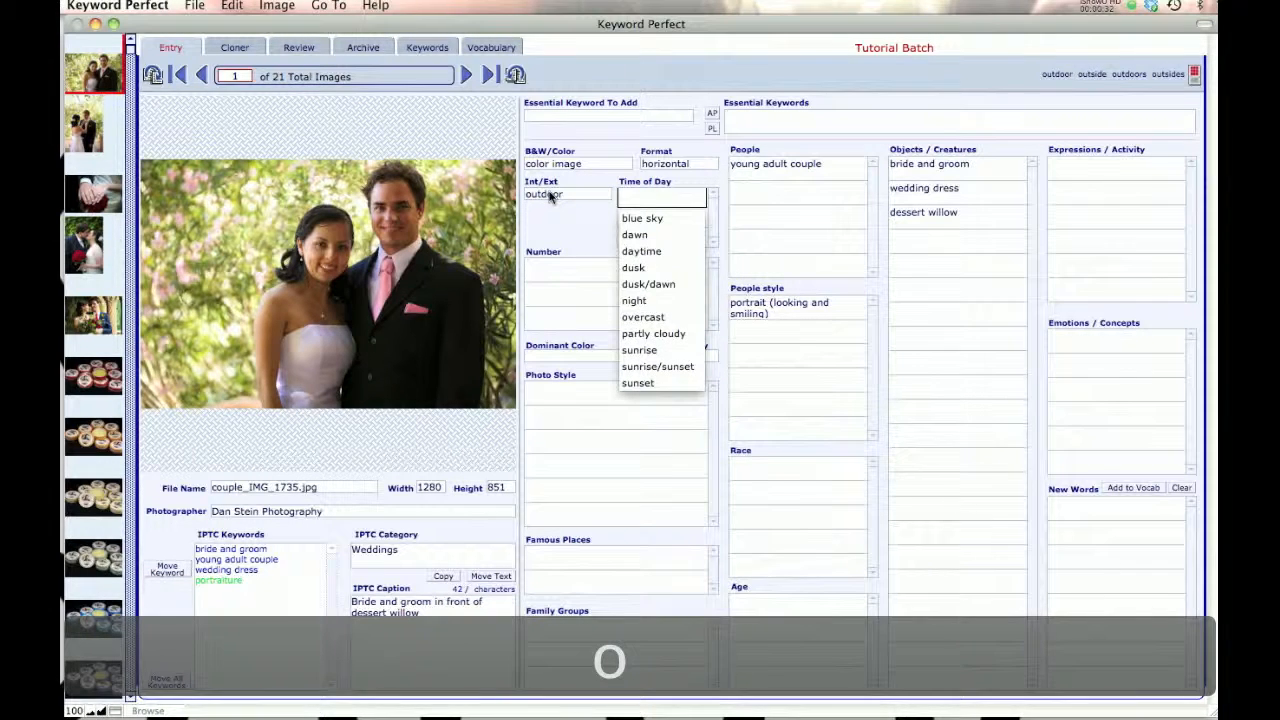
text(daytime)
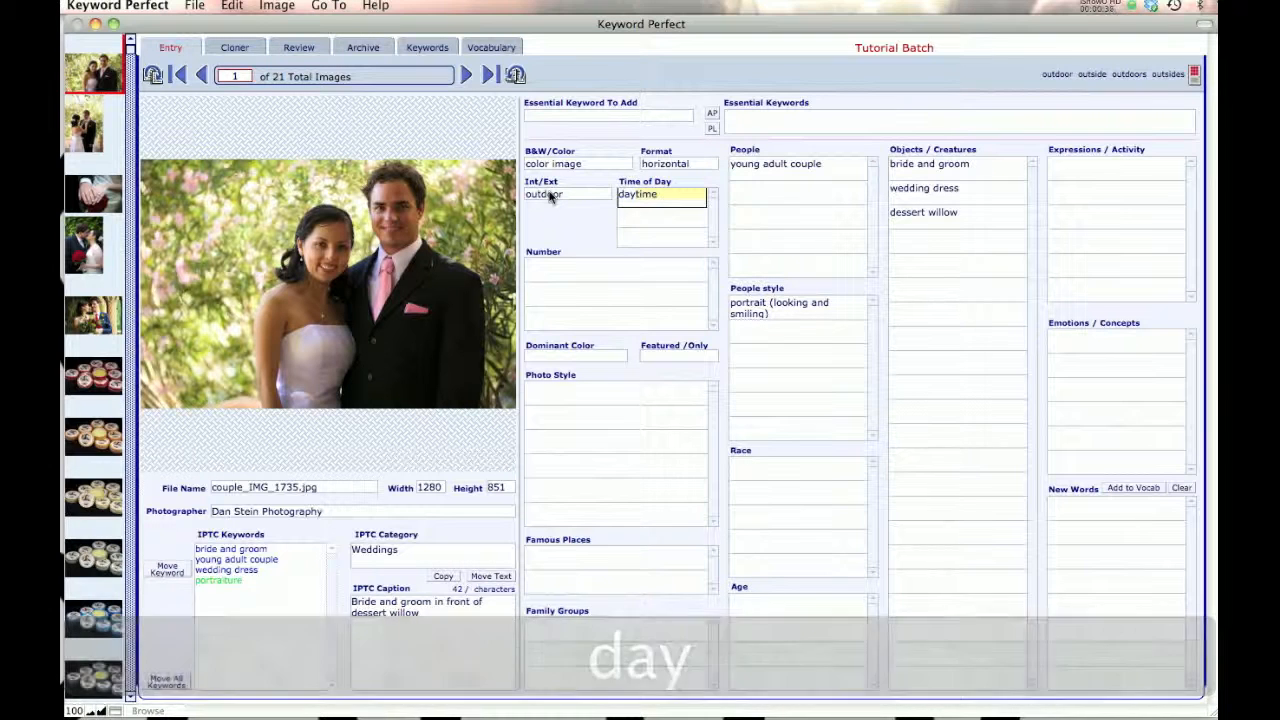
key(Return)
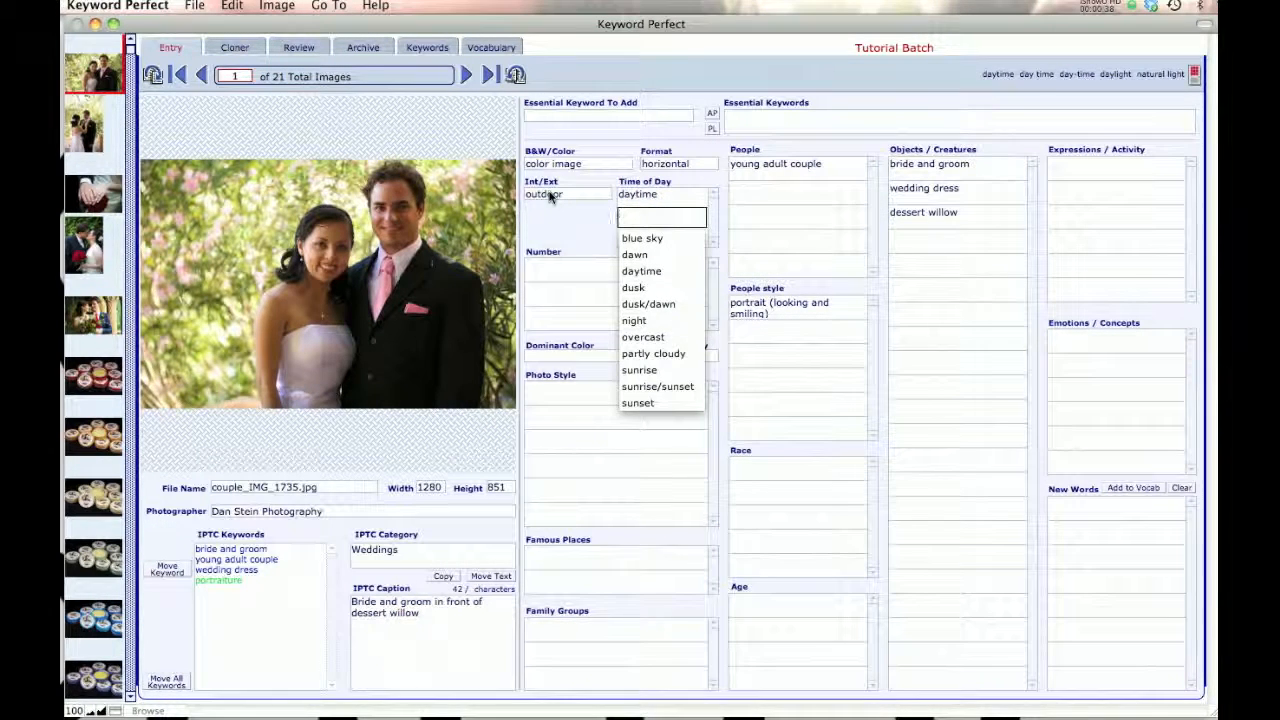
Step: Enter two people as the Number keyword for the wedding couple image
key(Tab)
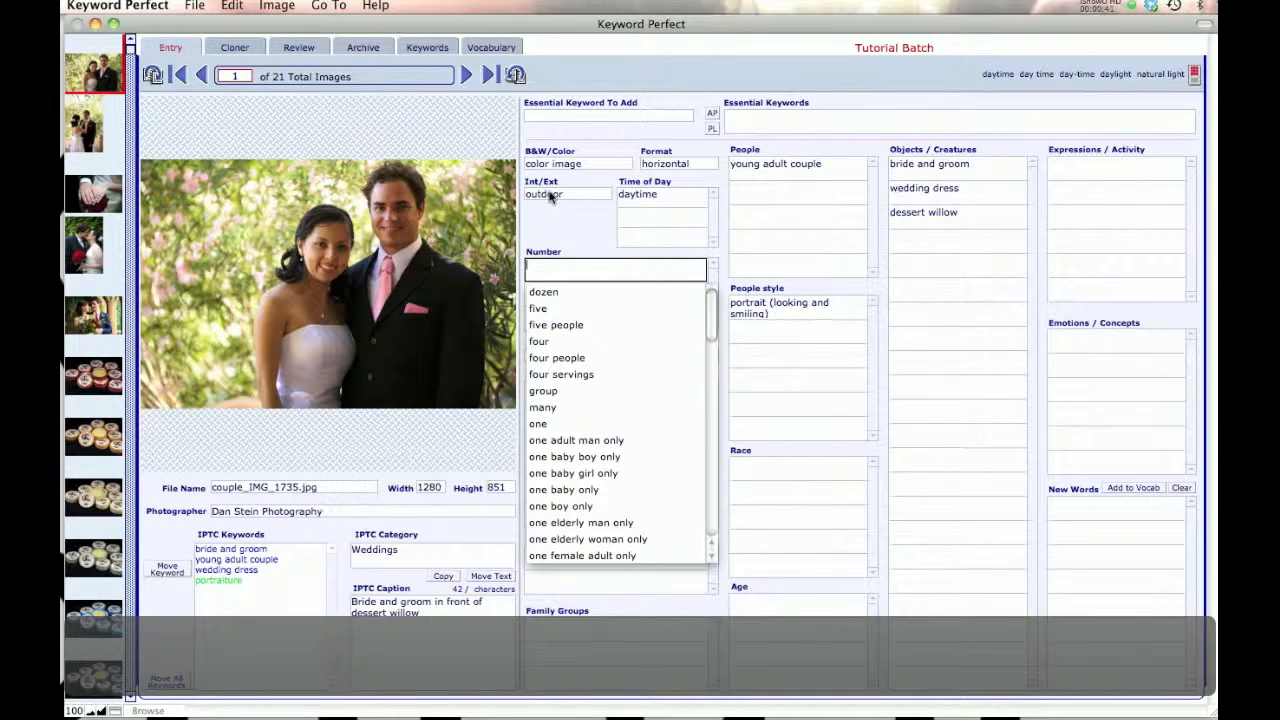
text(two people)
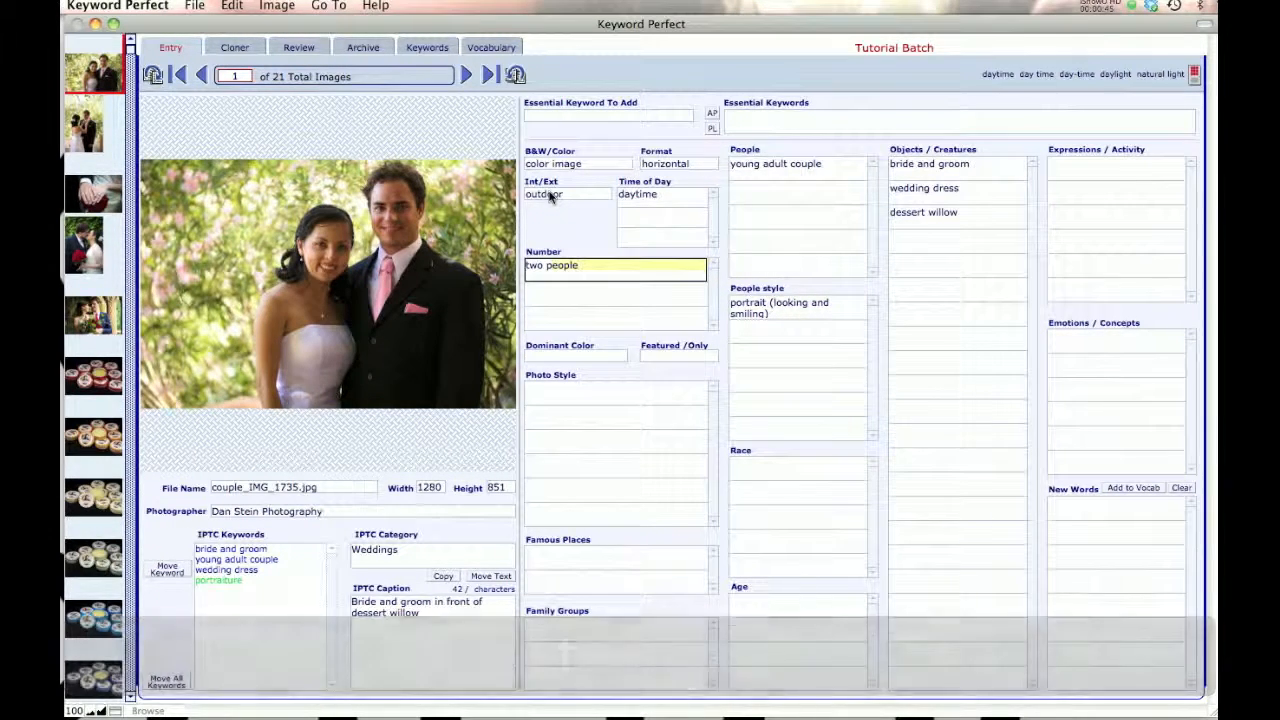
key(Return)
key(Tab)
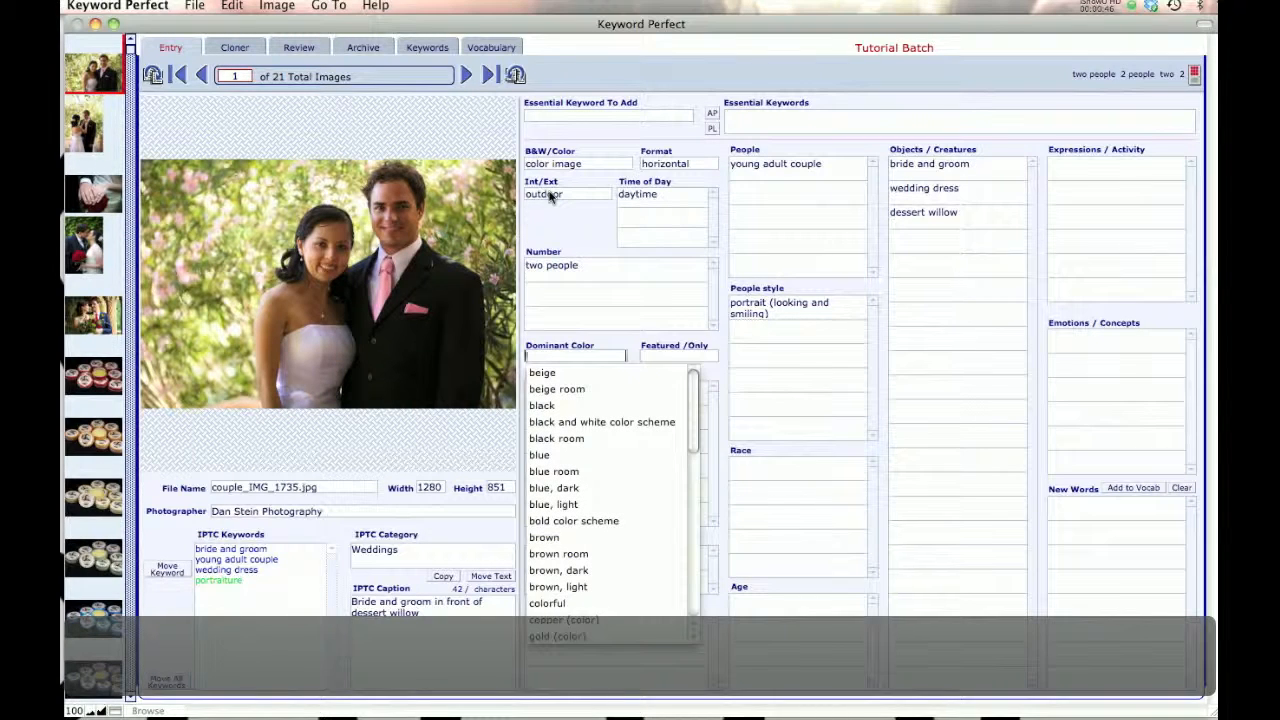
Step: Open the vocabulary generator for the two people Number keyword and examine its category
click(576, 267)
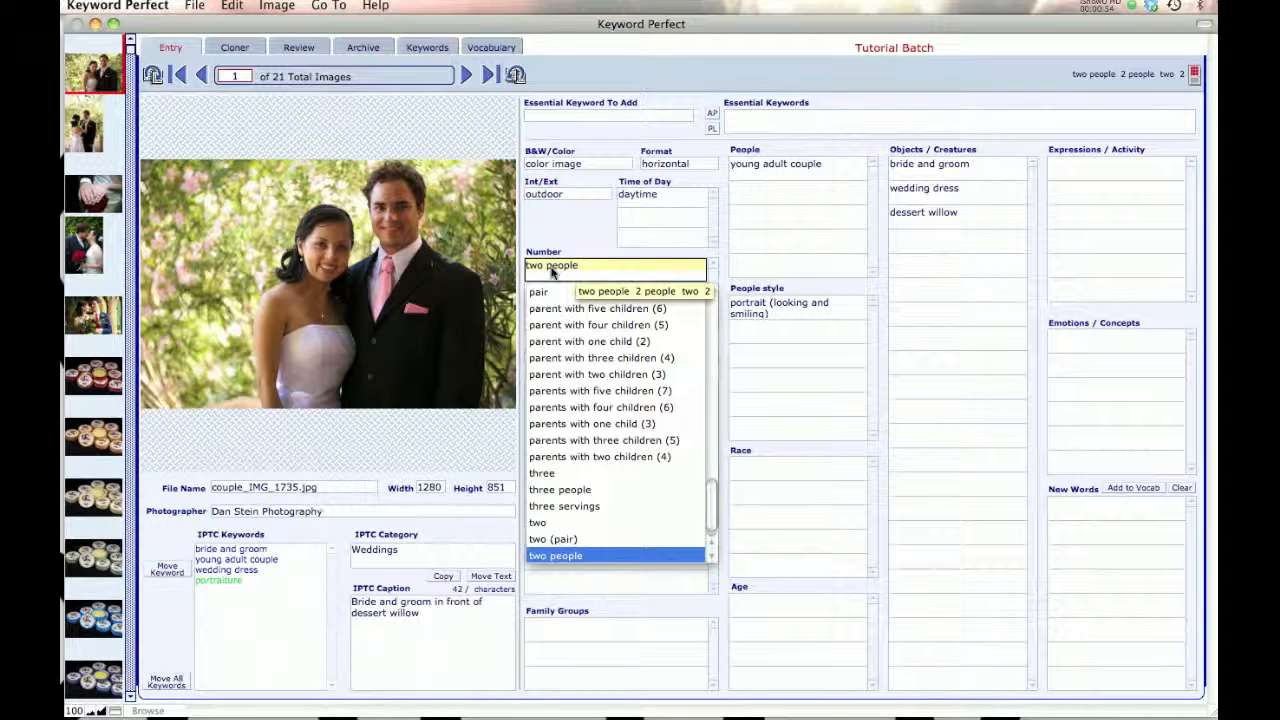
click(493, 48)
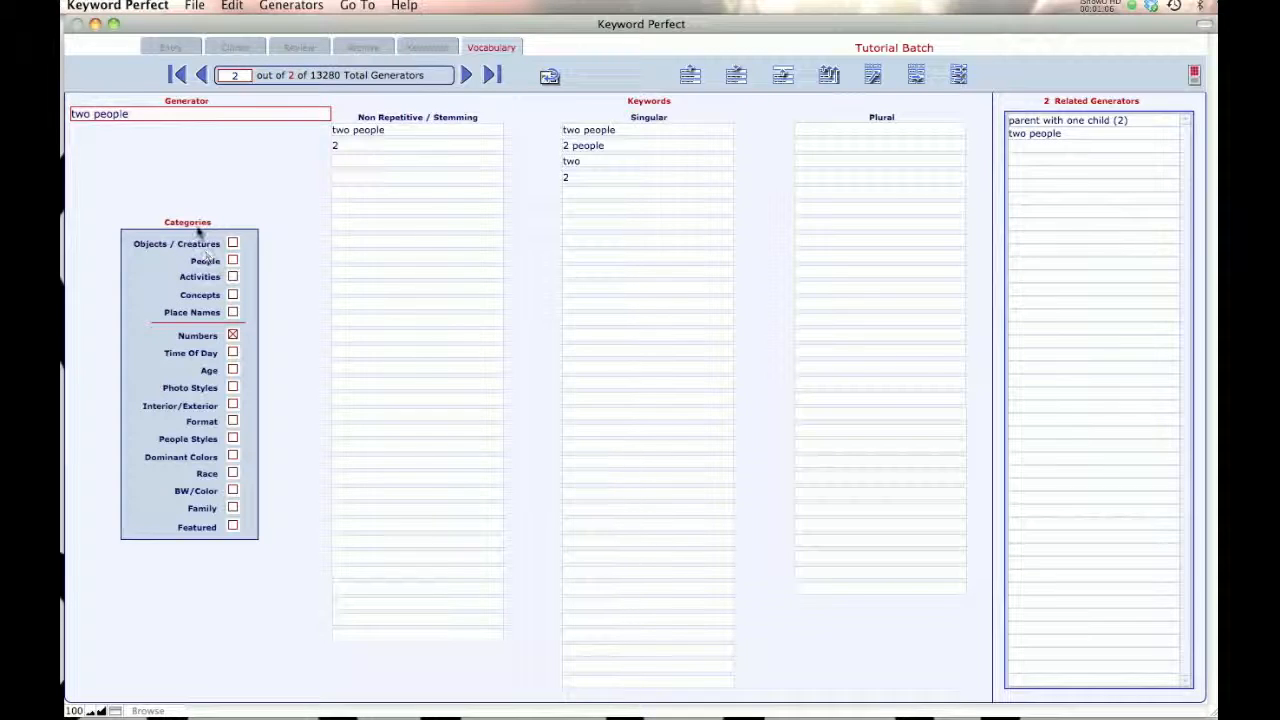
click(232, 336)
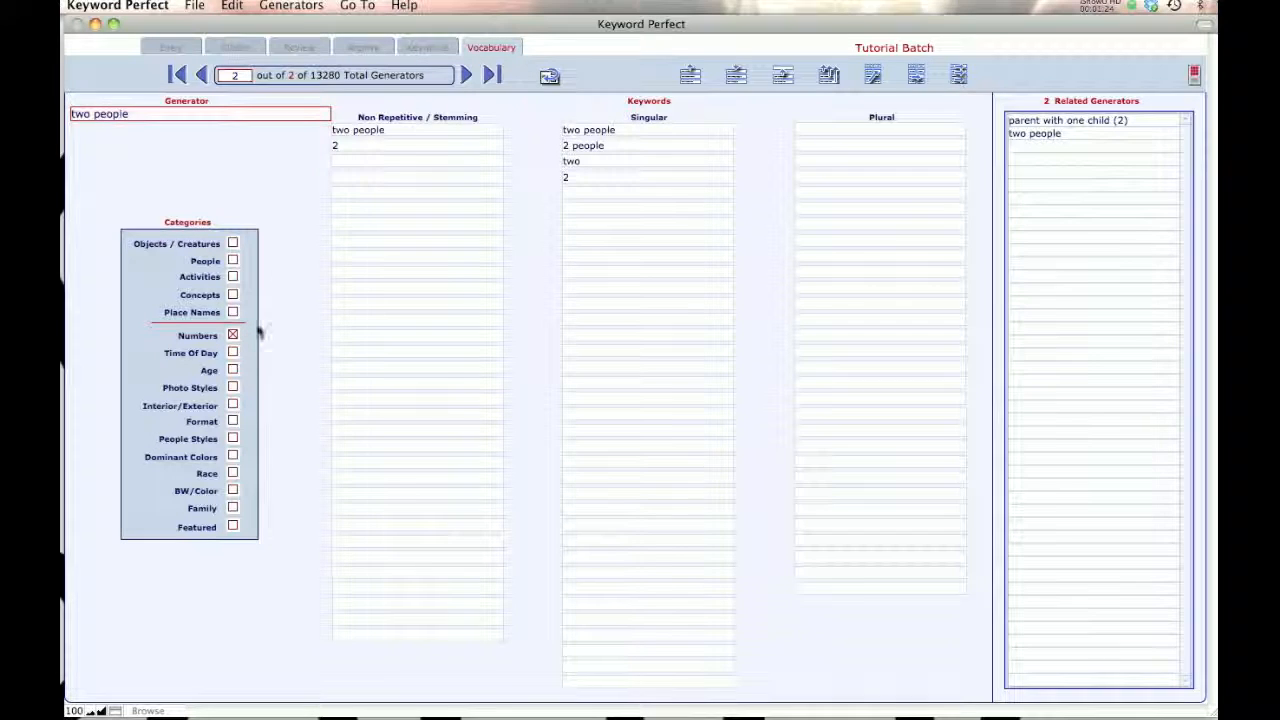
Step: Create a new vocabulary generator named seventeen people in the Numbers category and return to image entry
click(296, 7)
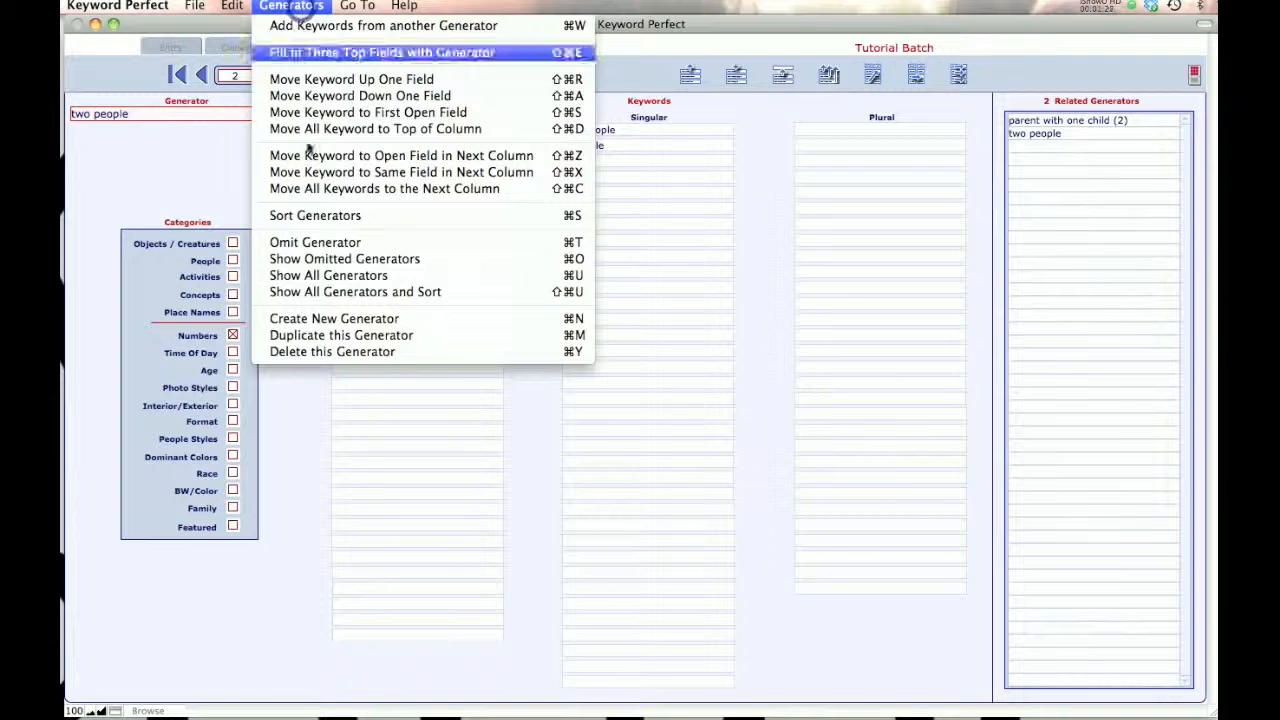
click(322, 326)
text(s)
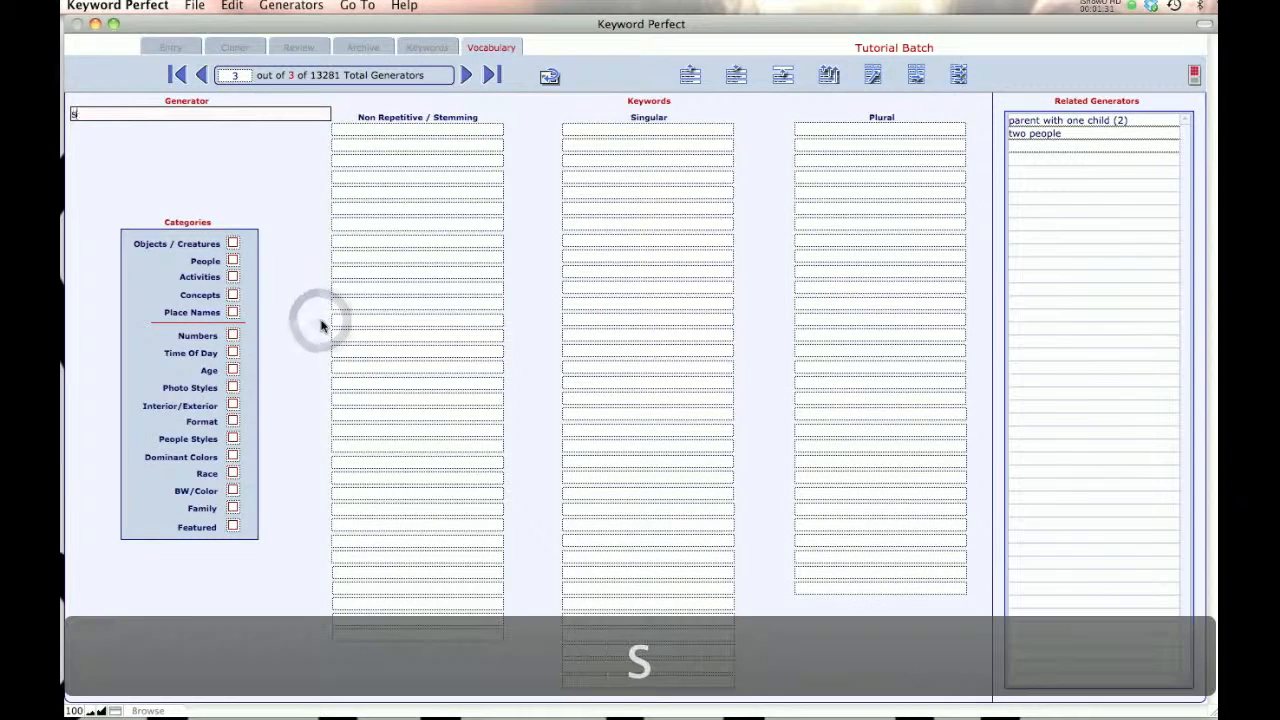
text(eventeen people)
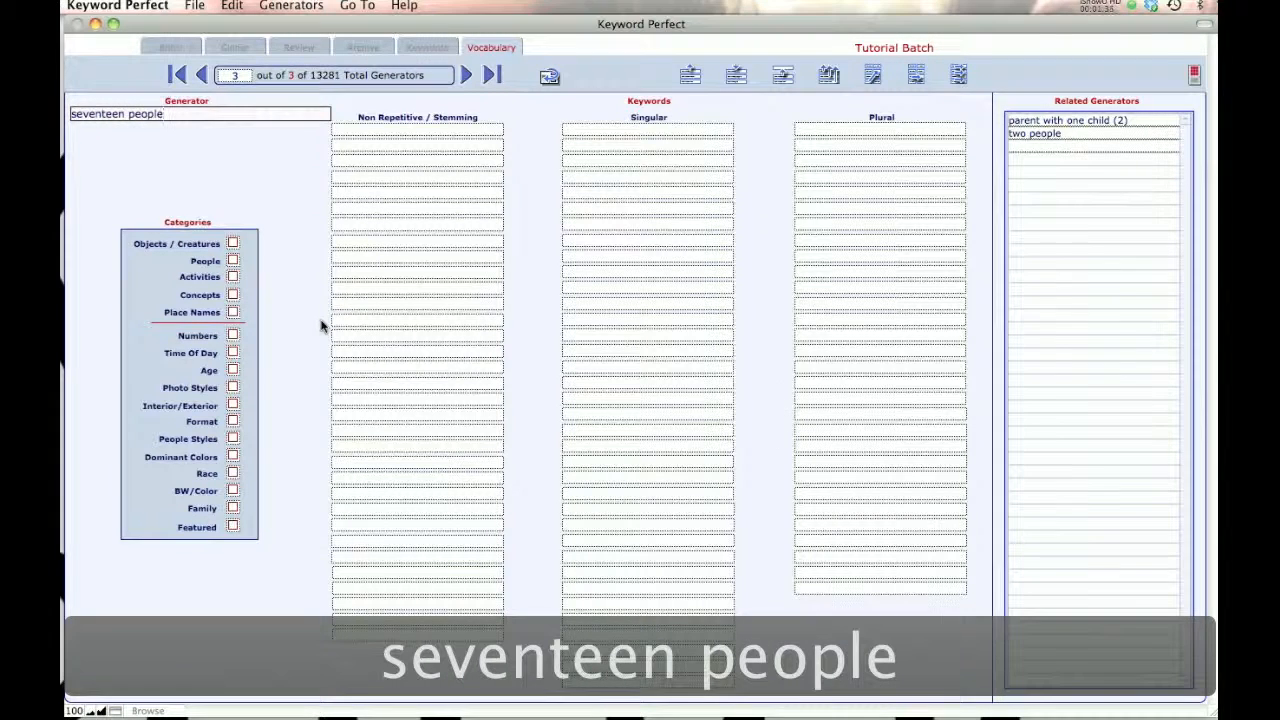
key(Return)
key(BackSpace)
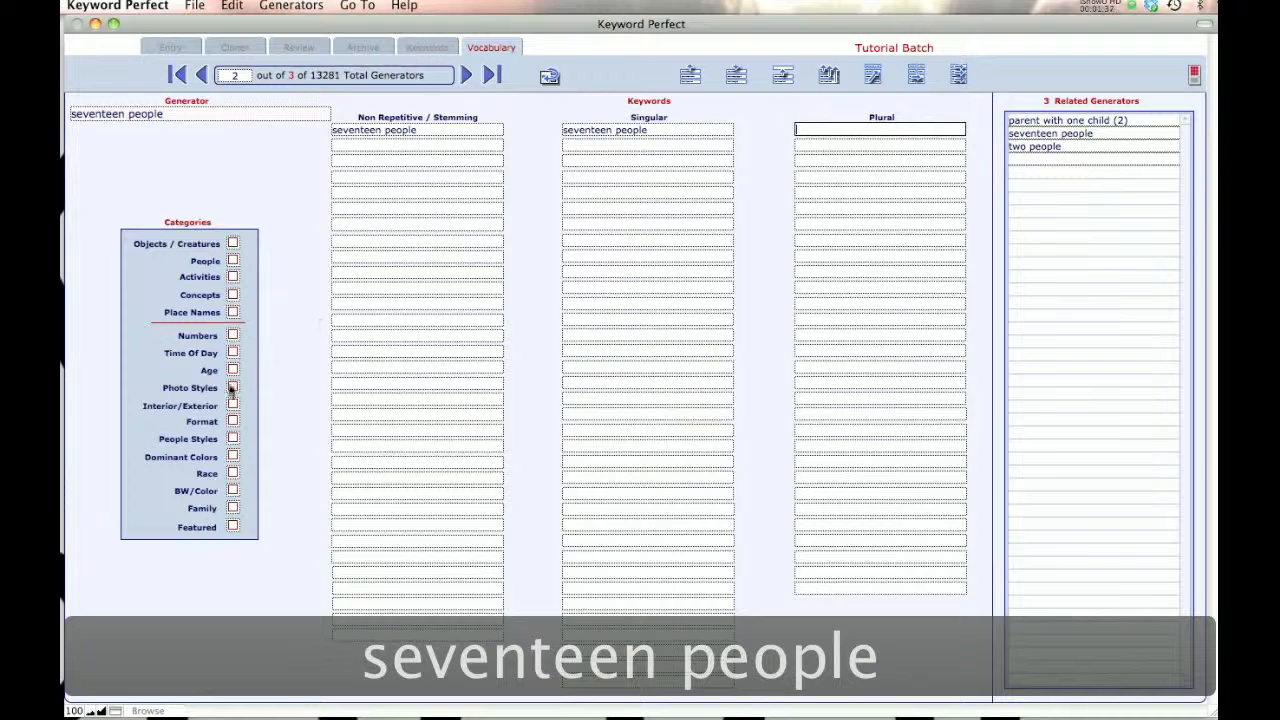
click(233, 335)
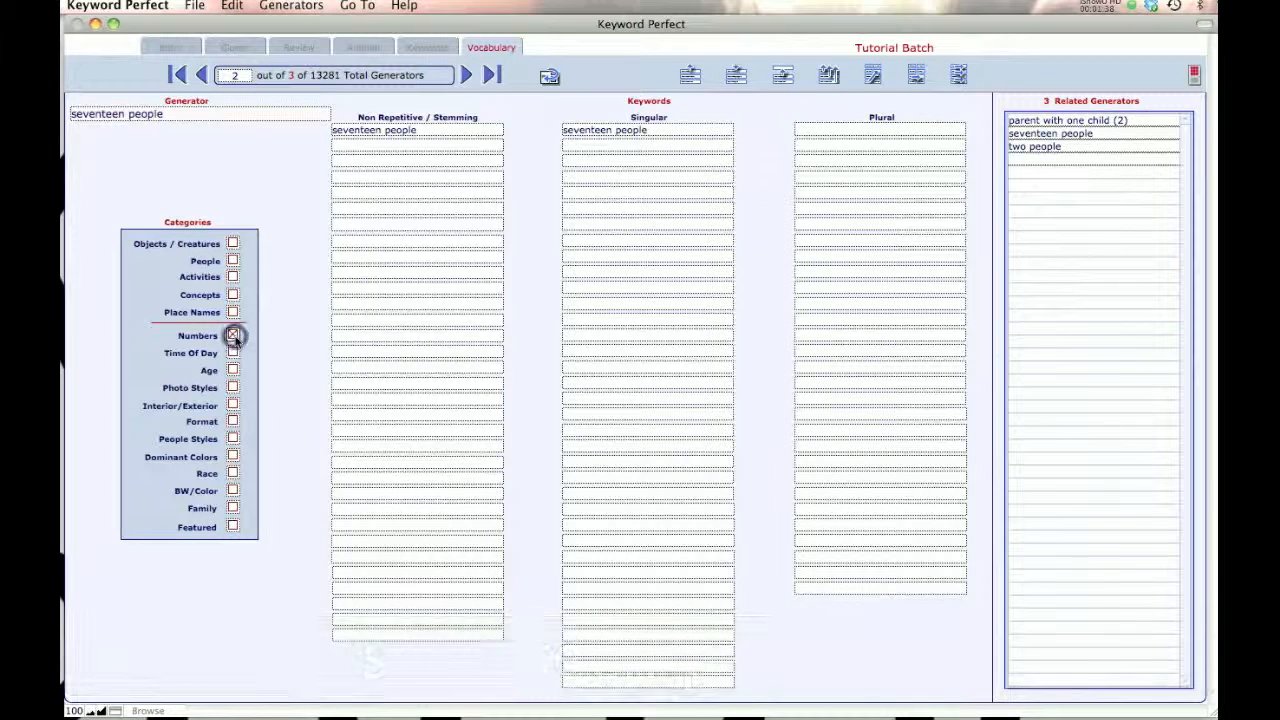
click(550, 78)
Step: Try seventeen people as a second Number keyword for the couple image and clear the entry
click(570, 291)
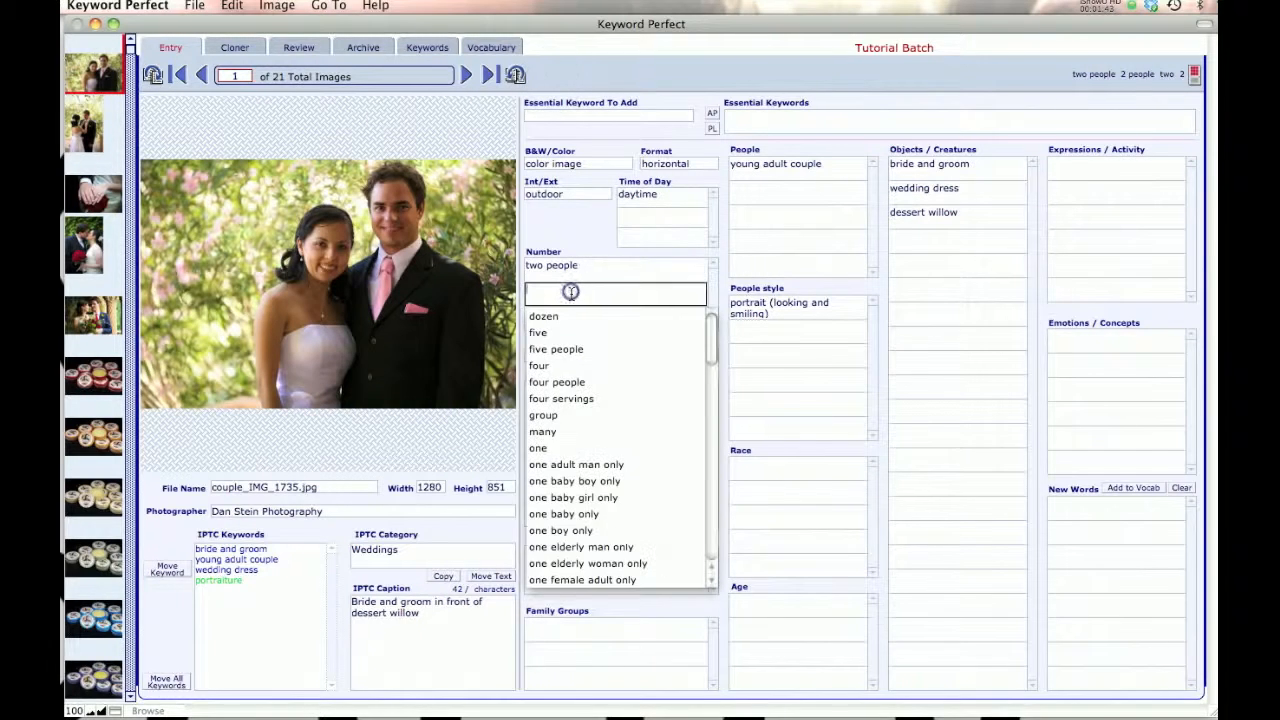
text(seventeen people)
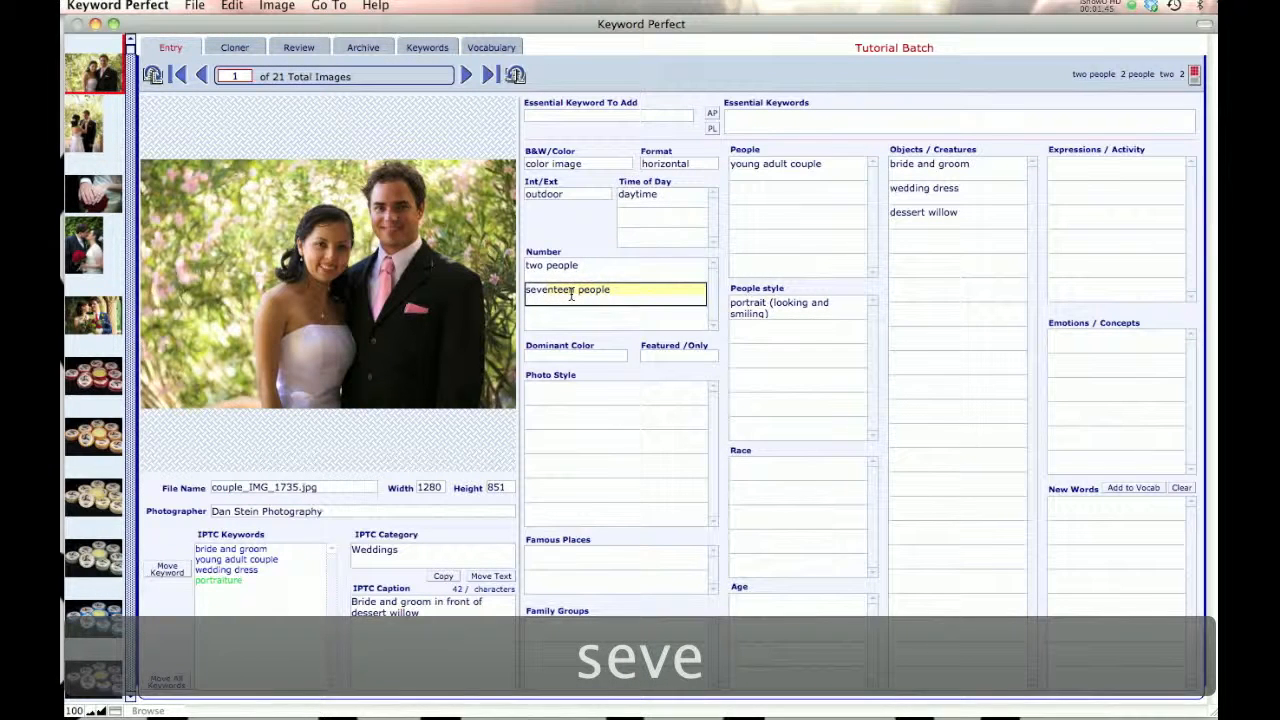
key(BackSpace)
key(BackSpace)
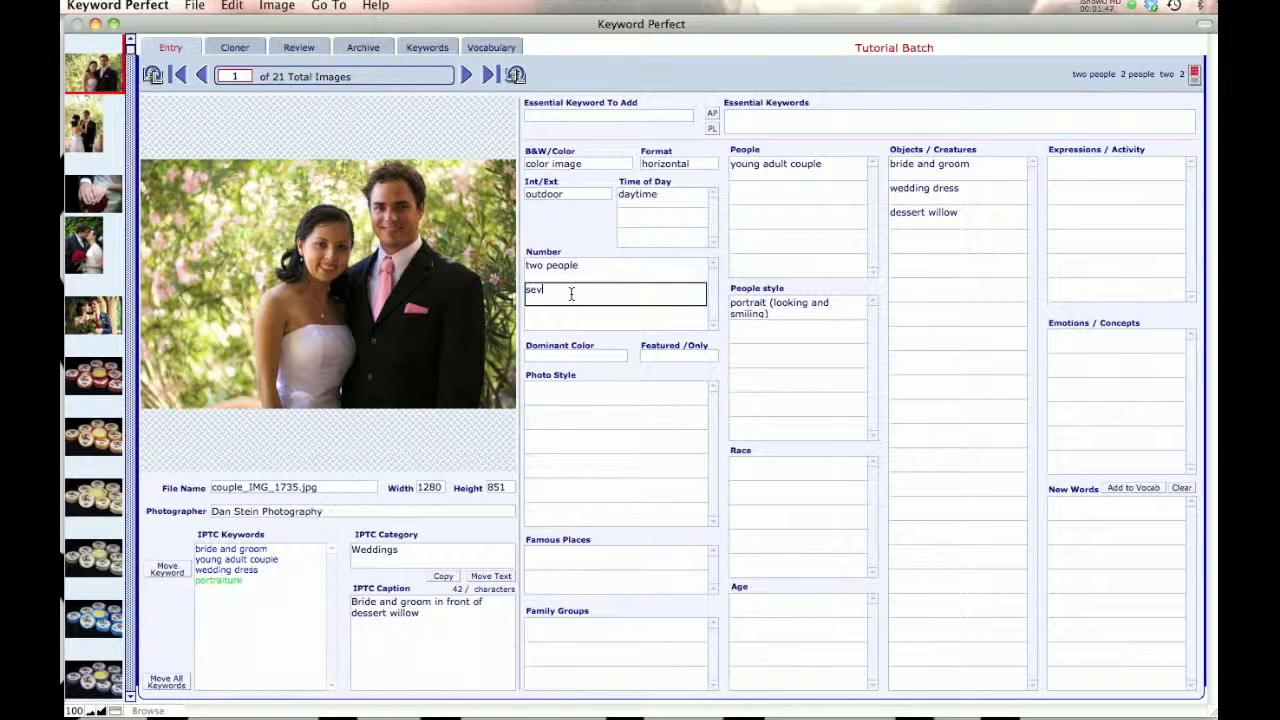
Step: Enter Tucson, AZ as the Famous Places keyword, leaving Dominant Color, Featured/Only and Photo Style blank
key(Tab)
key(Tab)
key(Tab)
key(Tab)
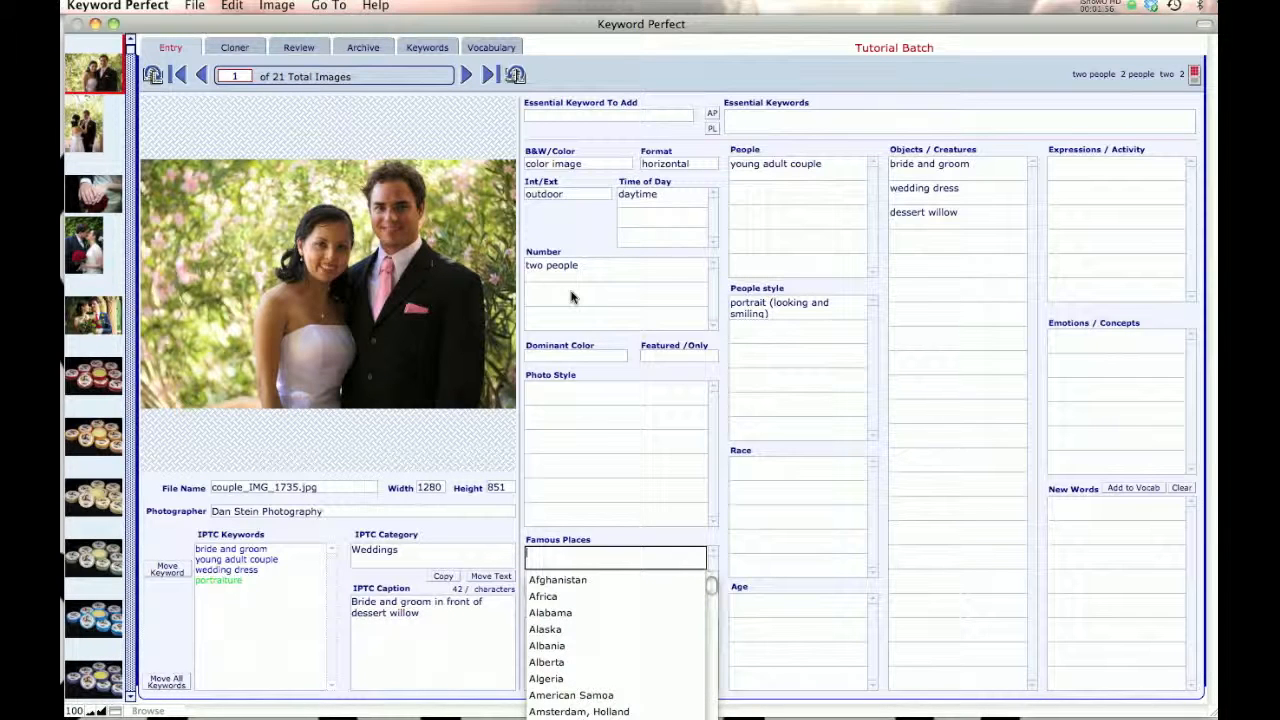
text(tucson, AZ)
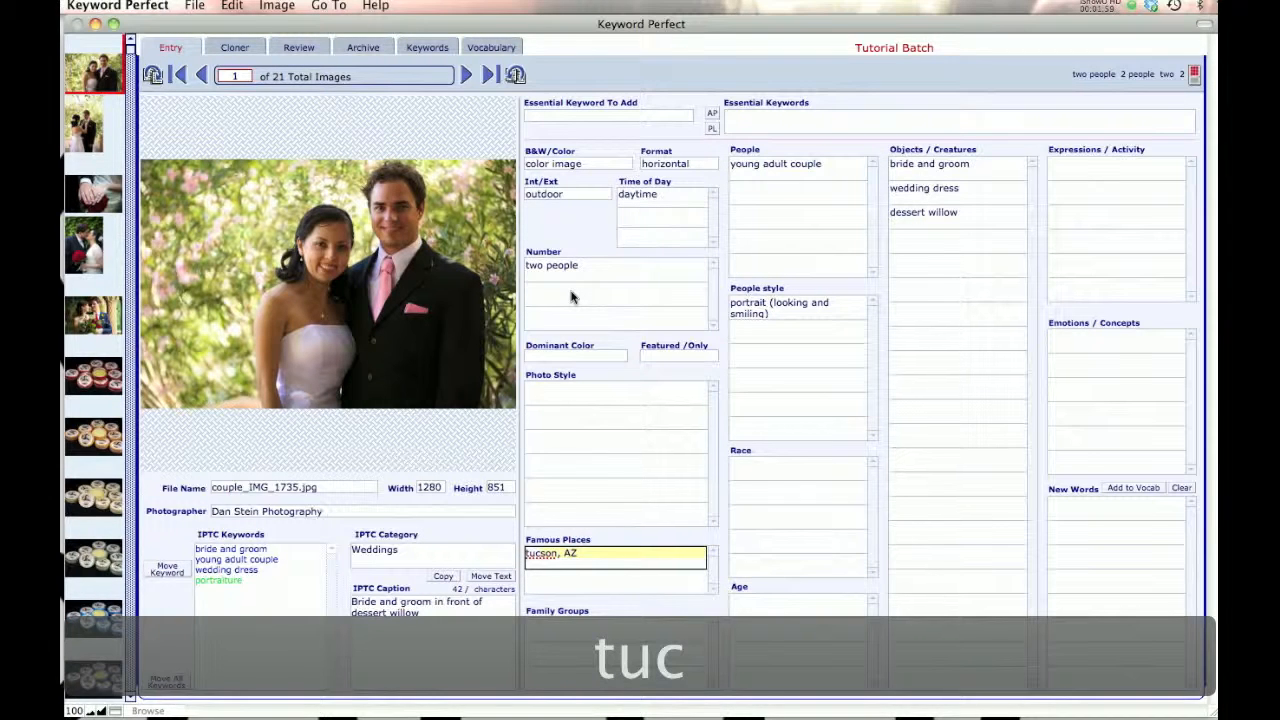
key(Return)
Step: Add waist up and front view to the People style keywords, leaving Family Groups blank
key(Tab)
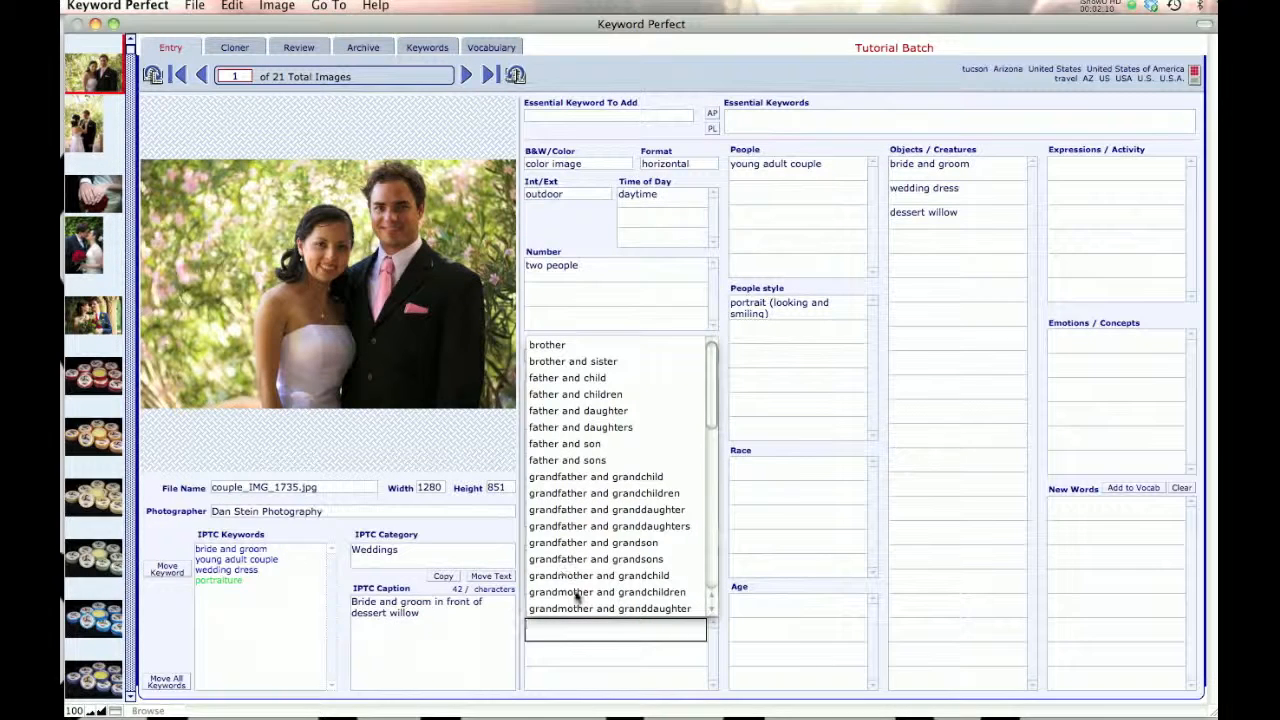
key(Tab)
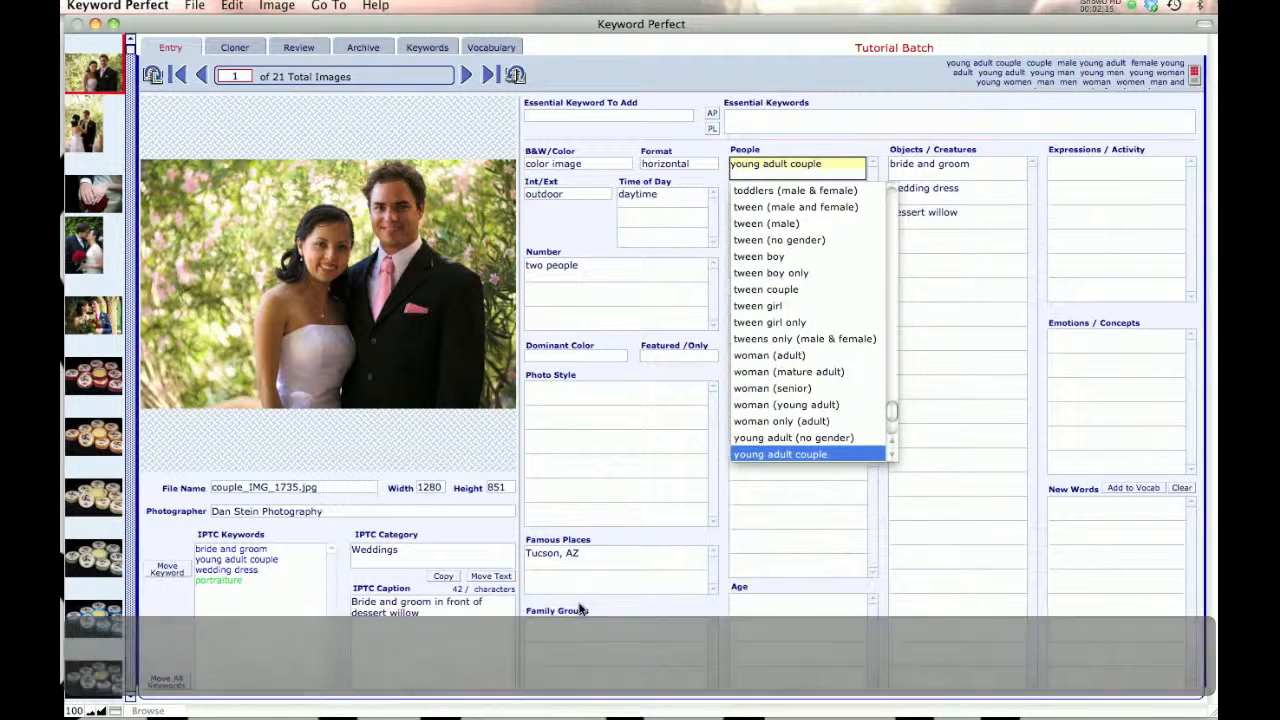
key(Tab)
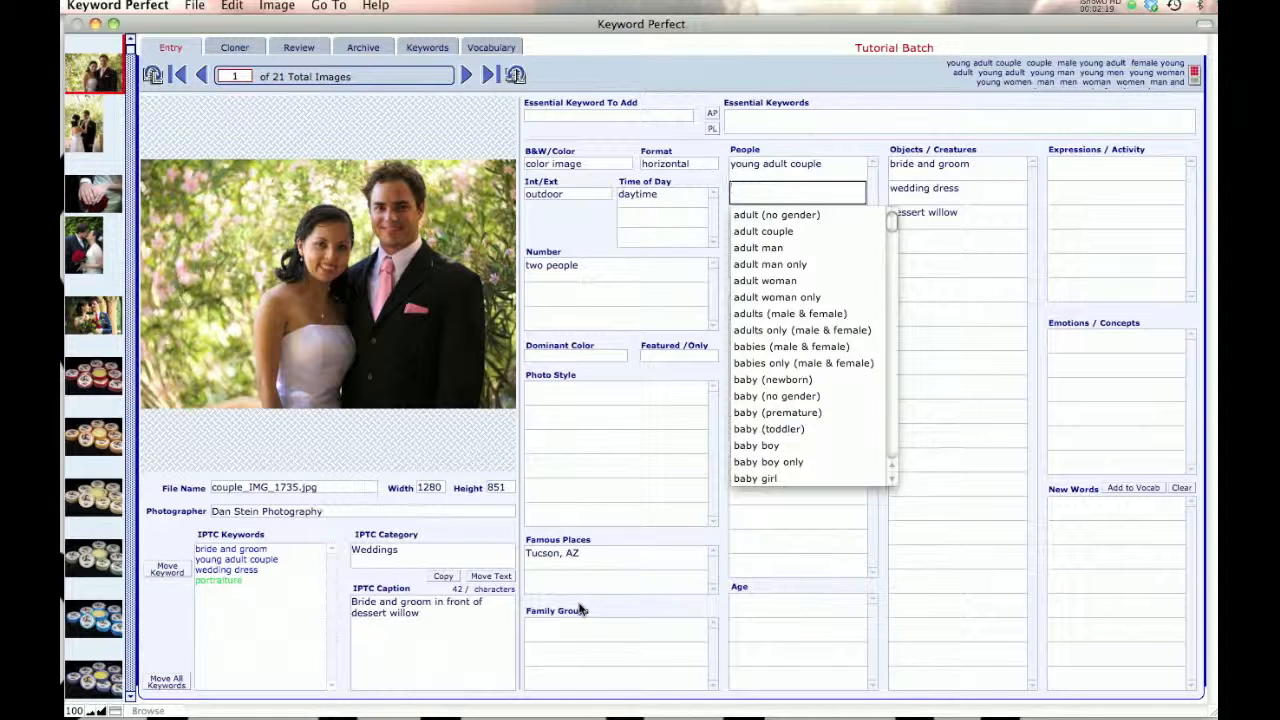
key(Tab)
key(Tab)
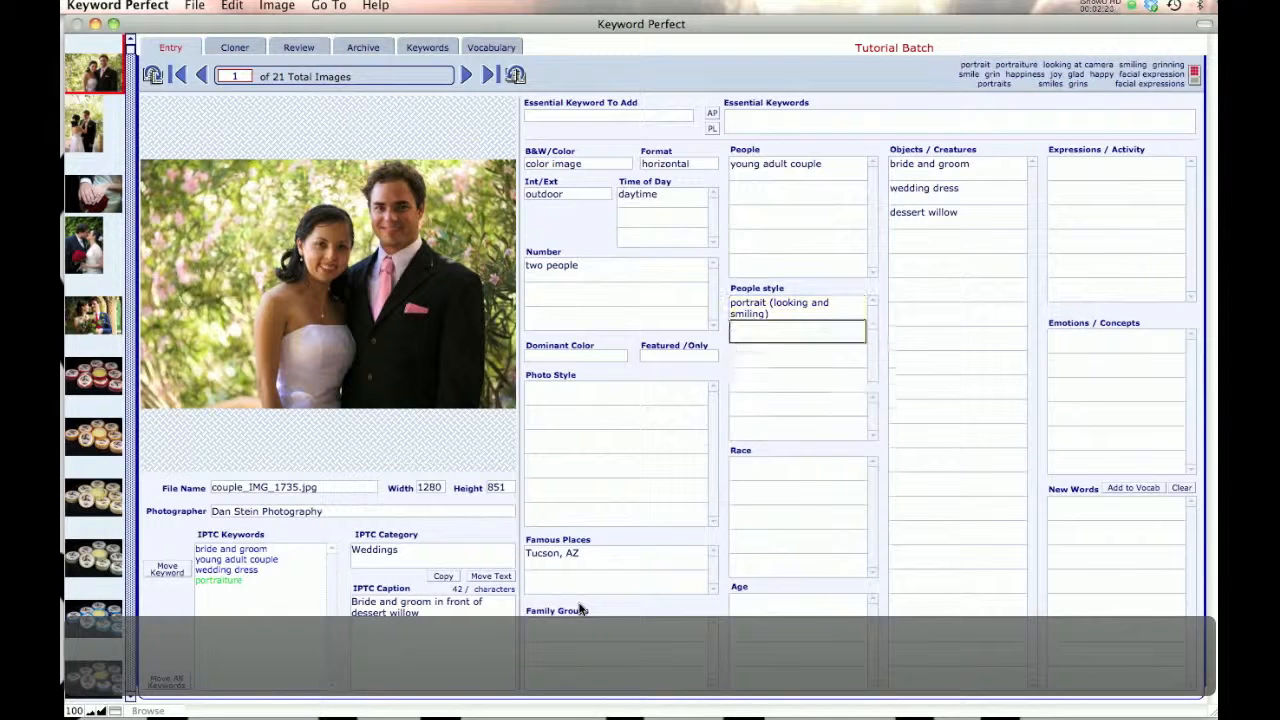
text(waist up)
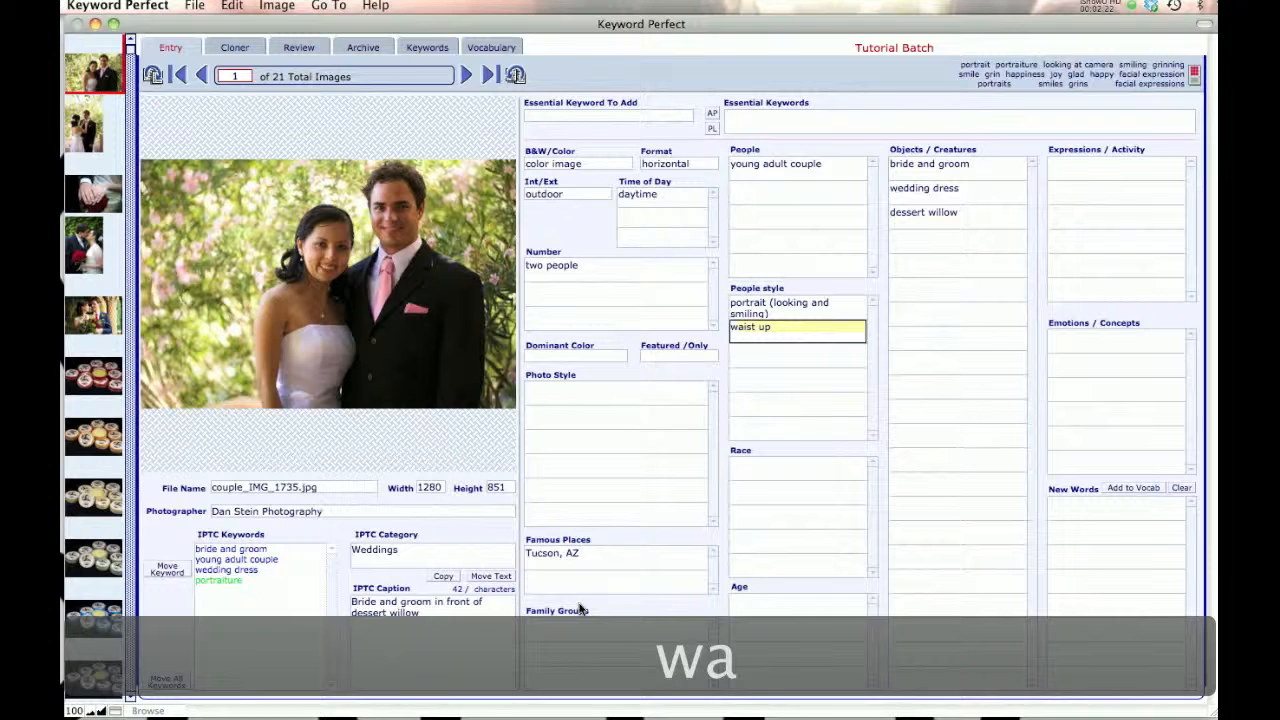
key(Tab)
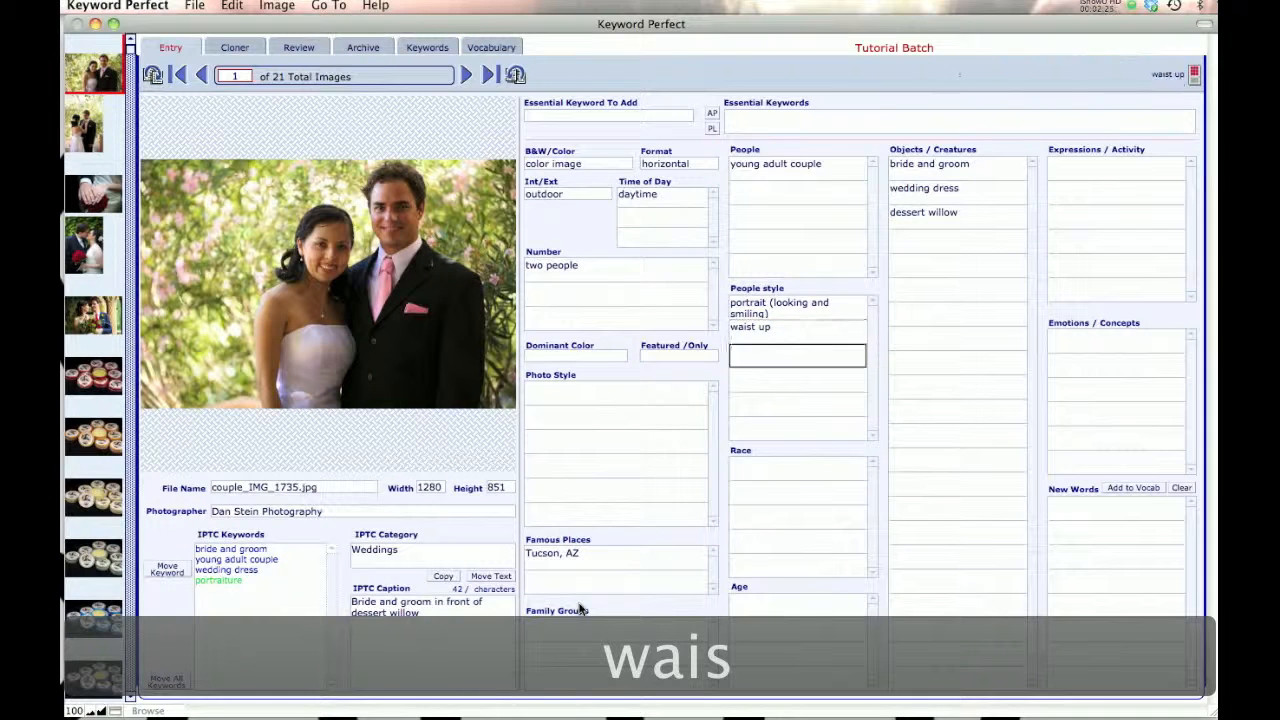
text(front view)
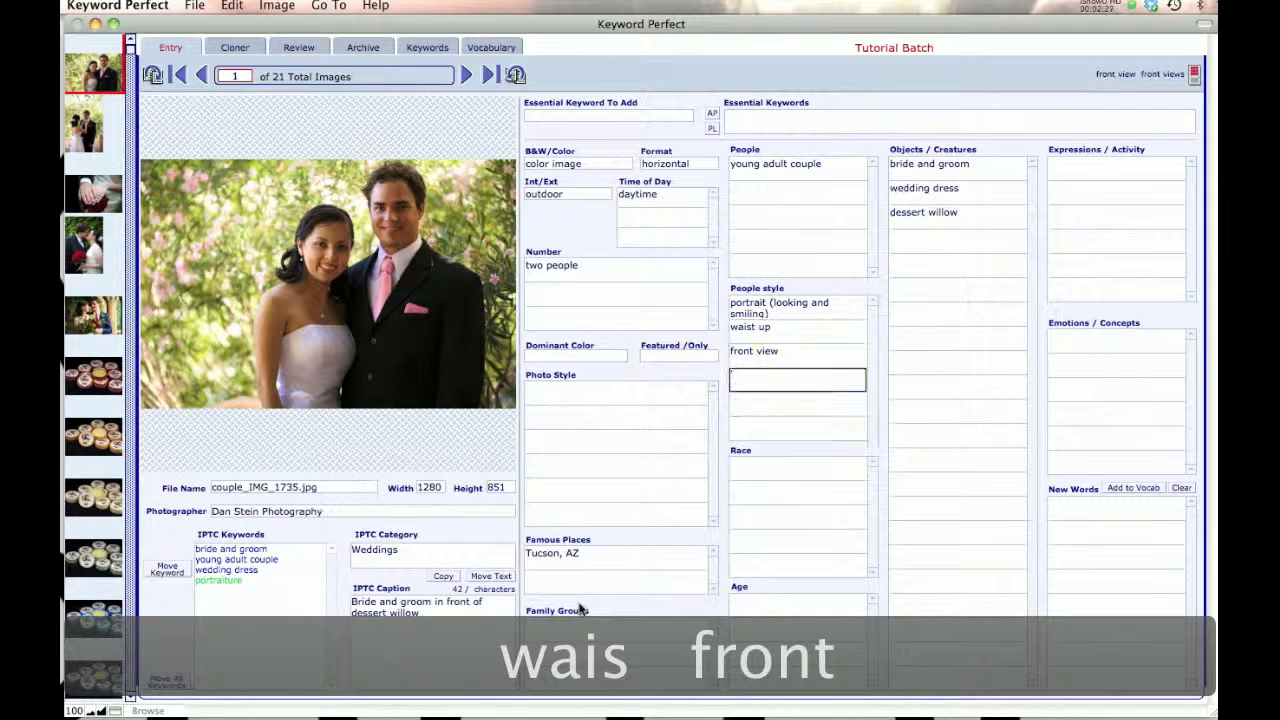
key(Tab)
Step: Enter Hispanic and Caucasian as the first two Race keywords for the couple image
key(Tab)
text(hisp)
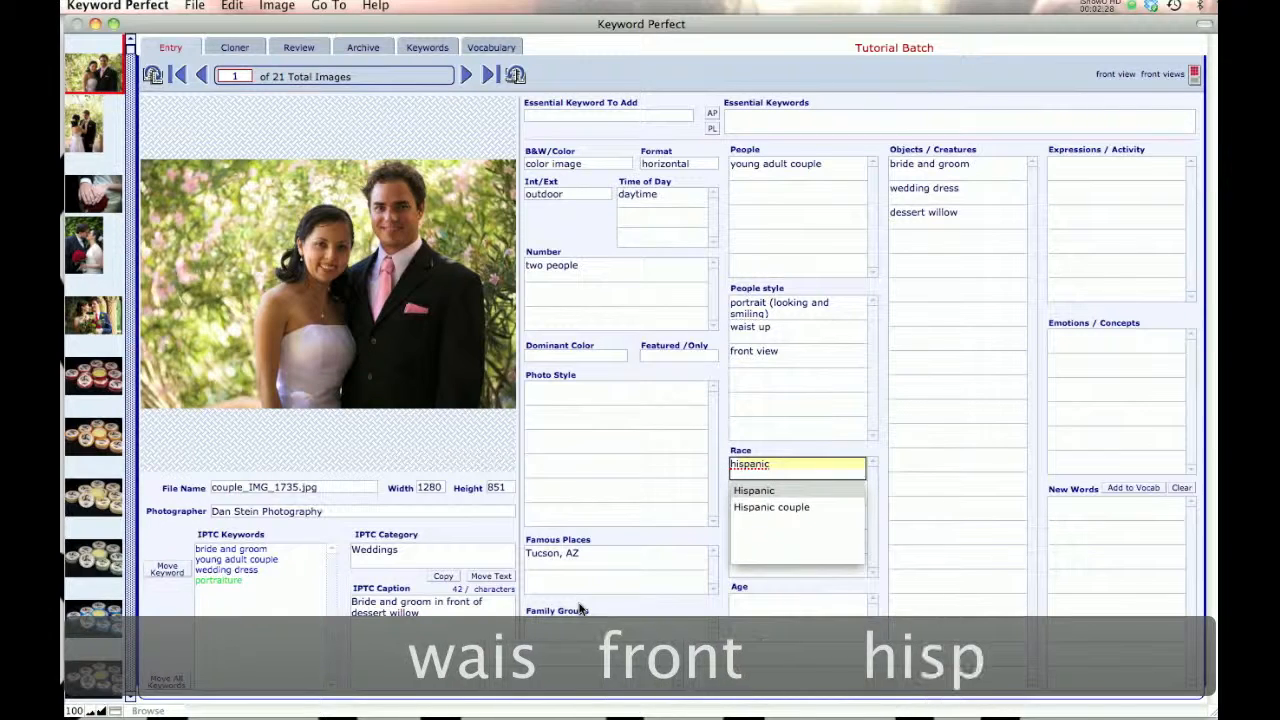
key(Tab)
text(a)
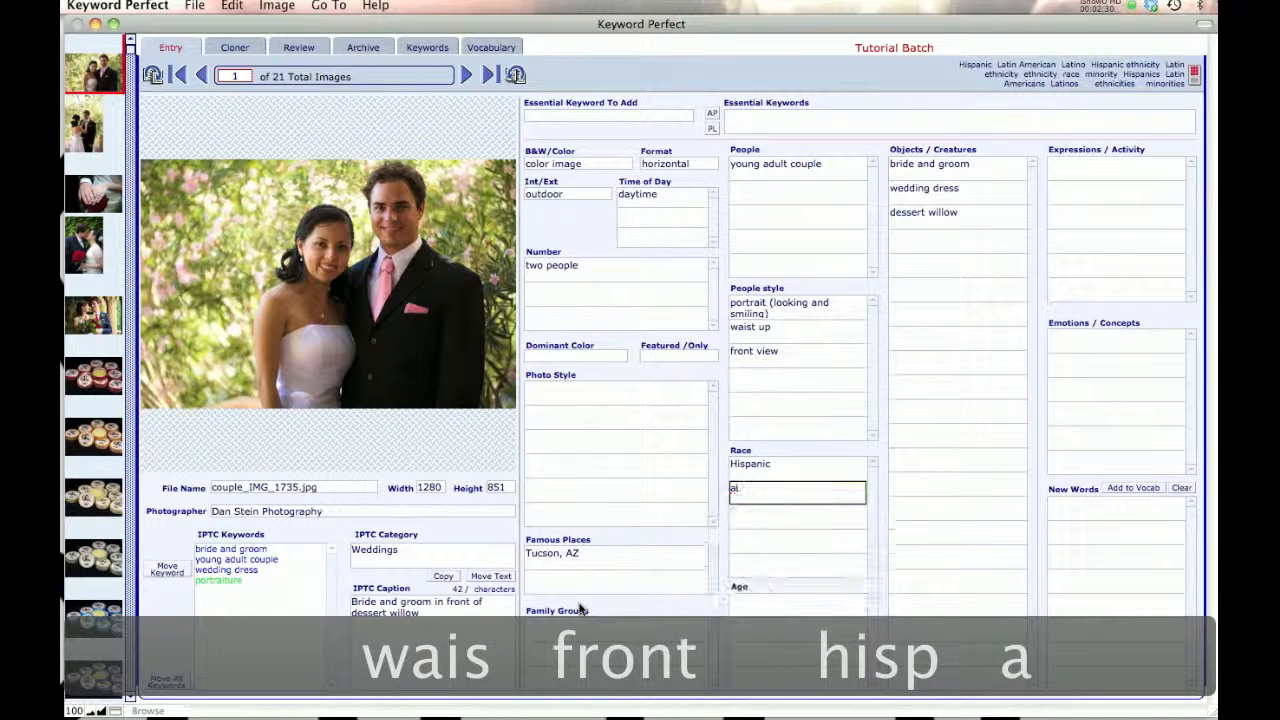
key(BackSpace)
text(cua)
key(BackSpace)
key(BackSpace)
text(aucasian)
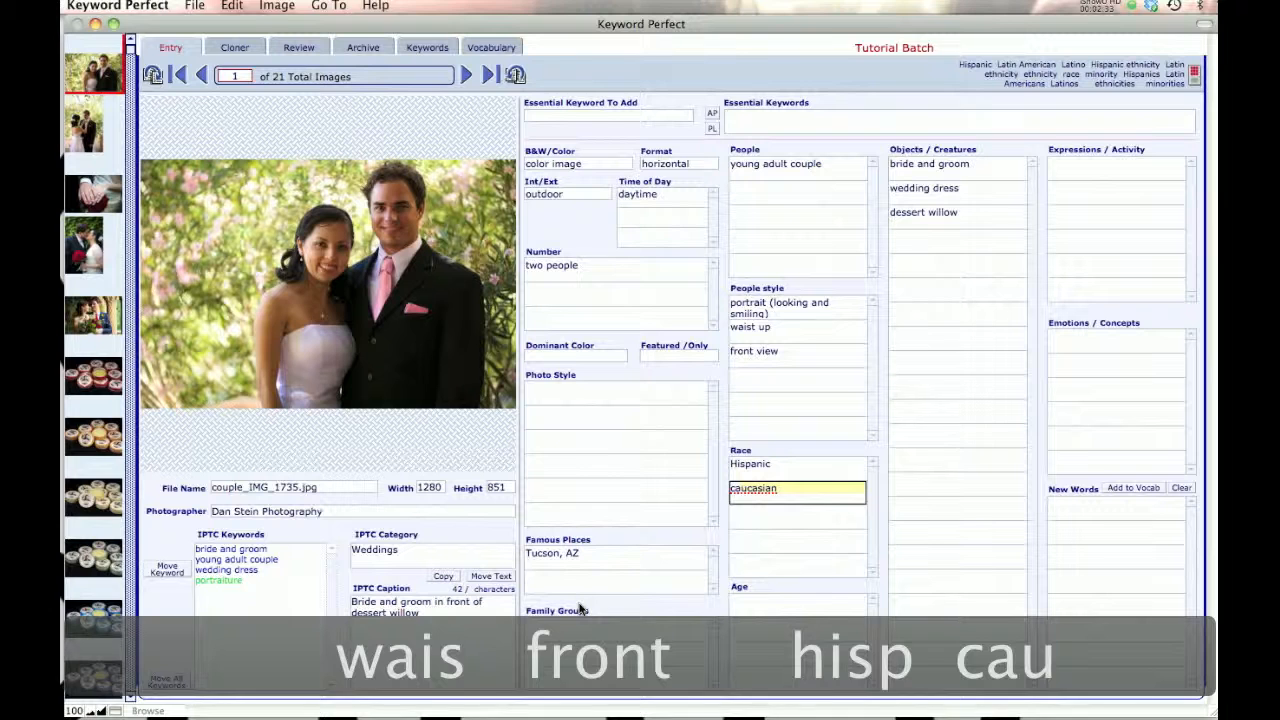
key(Tab)
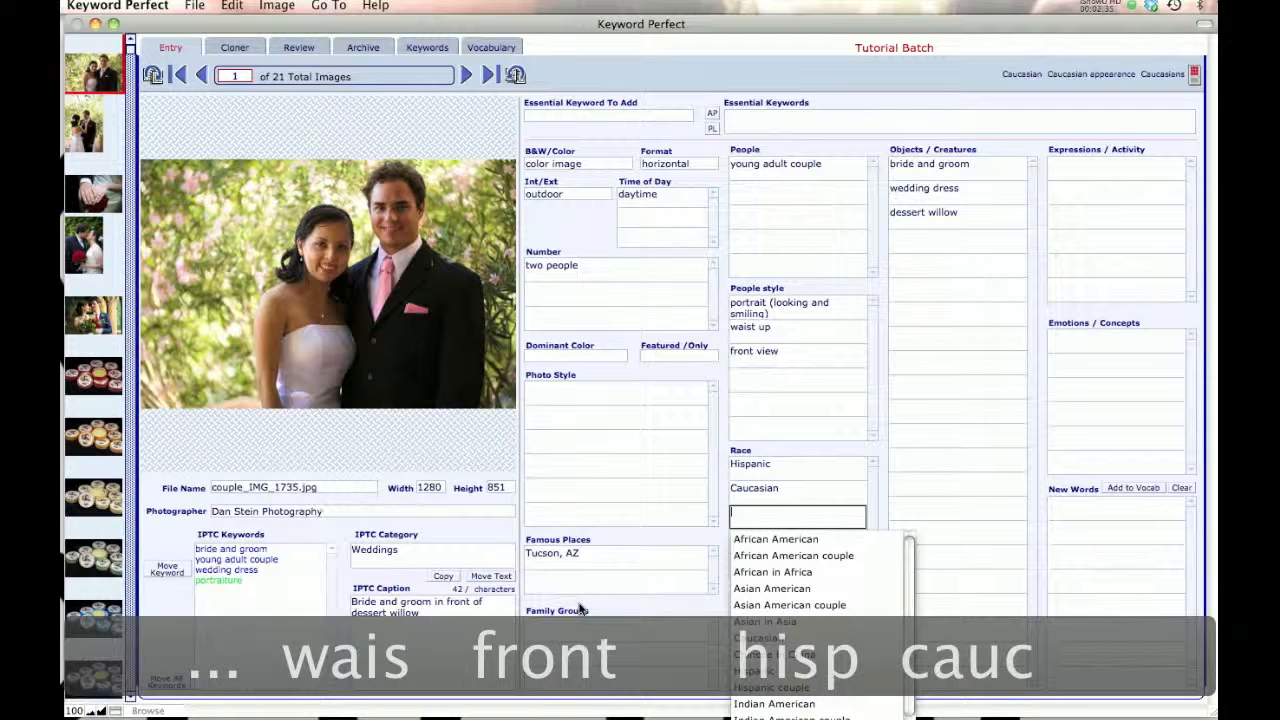
Step: Add multiracial couple as the third Race keyword for the couple image
text(mult)
key(Down)
key(Down)
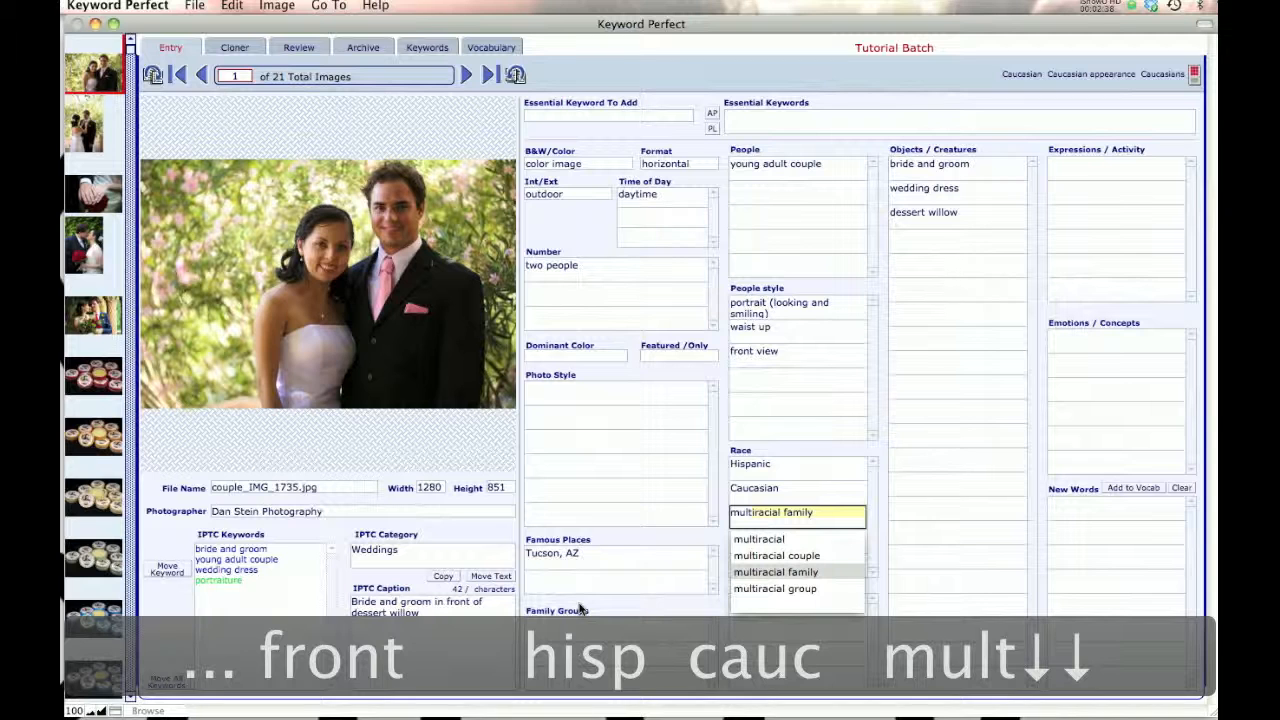
key(Up)
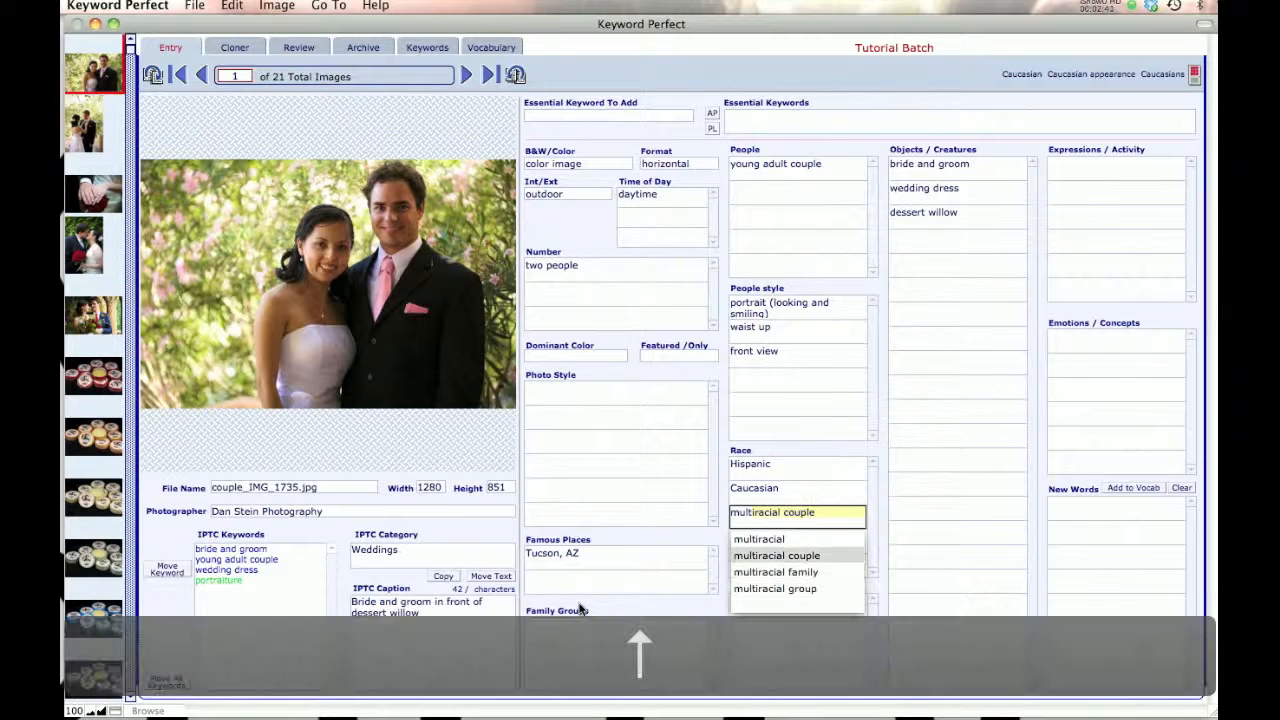
key(Tab)
key(Tab)
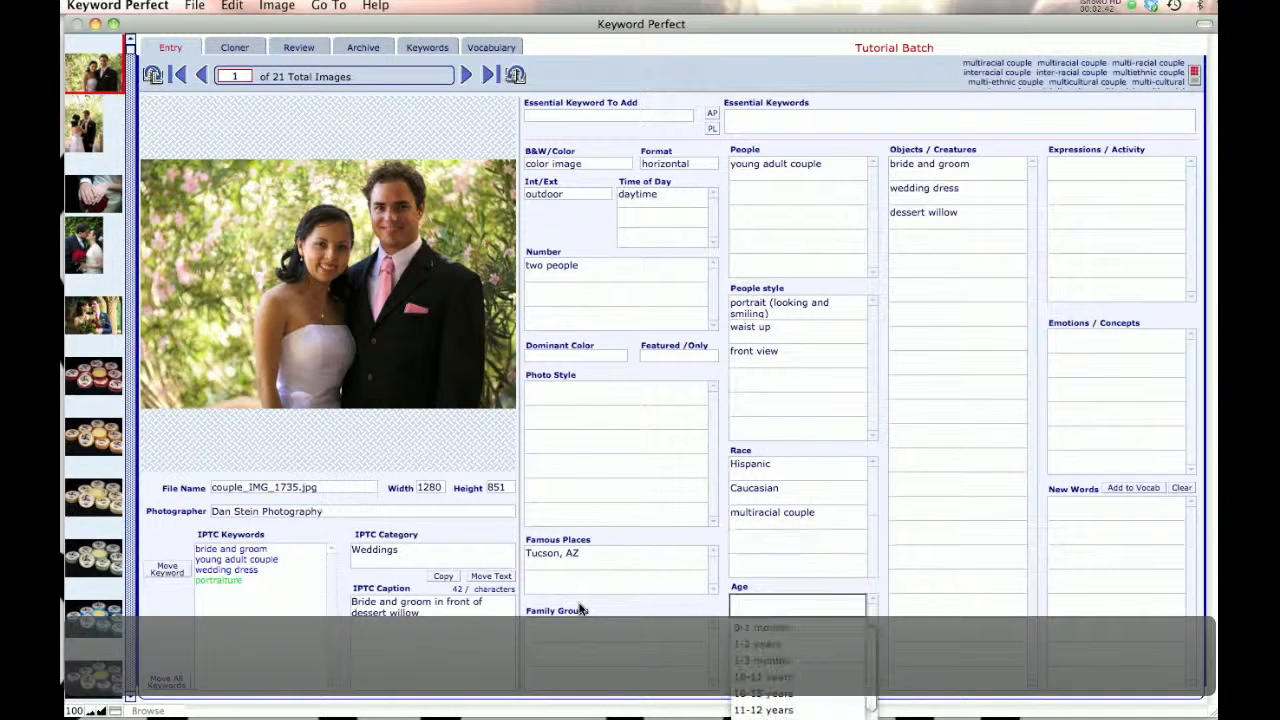
Step: Enter 20-25 years as the Age keyword and add suit to Objects / Creatures, leaving Expressions / Activity blank
text(20-25 years)
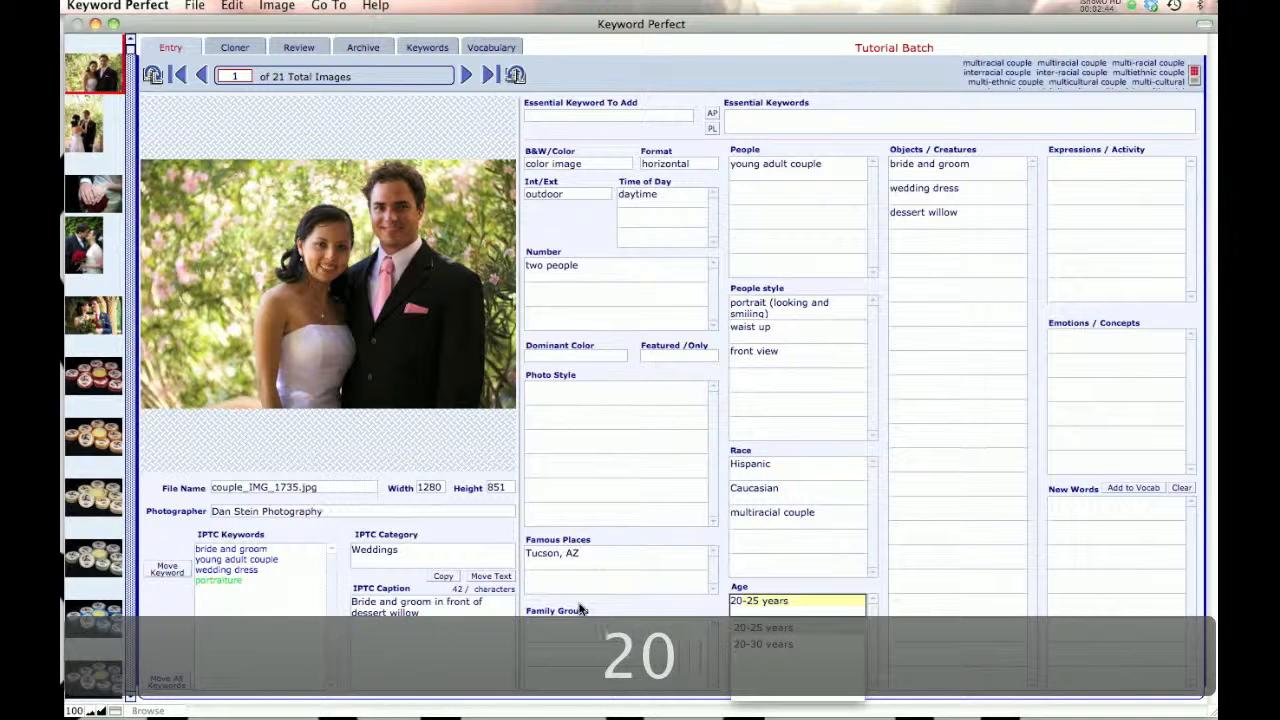
key(Tab)
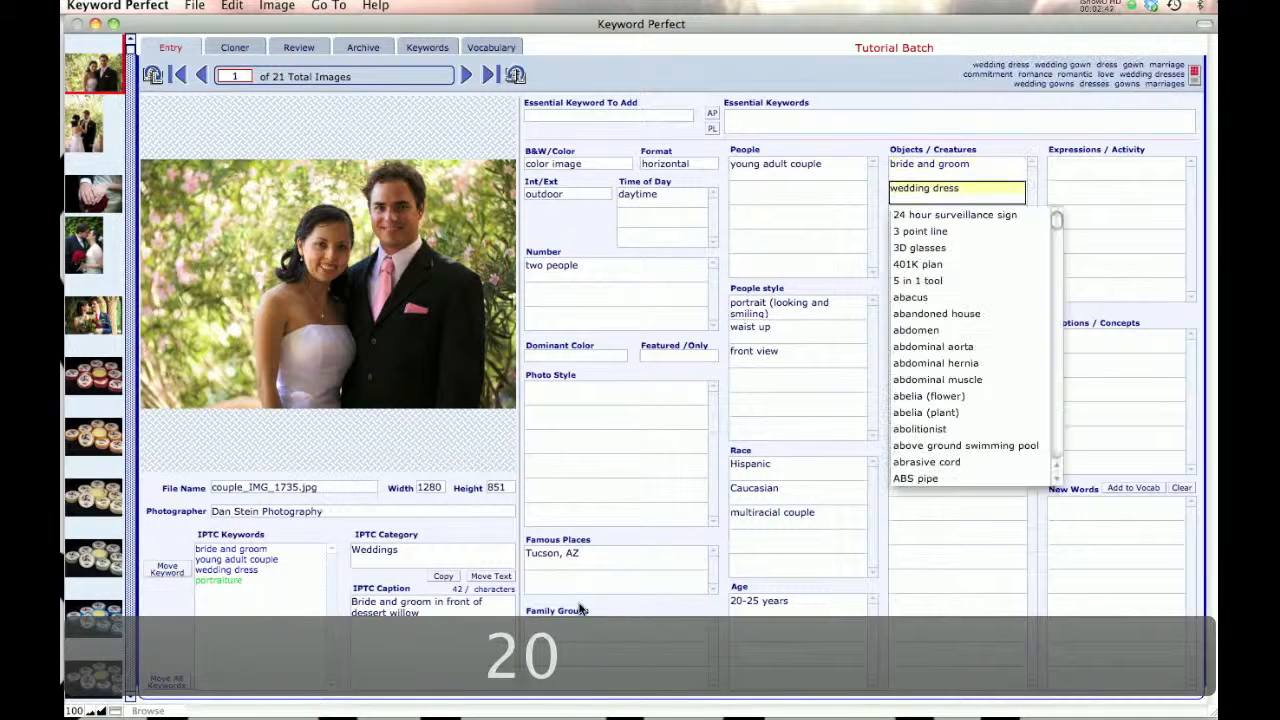
key(Tab)
key(Tab)
text(suit)
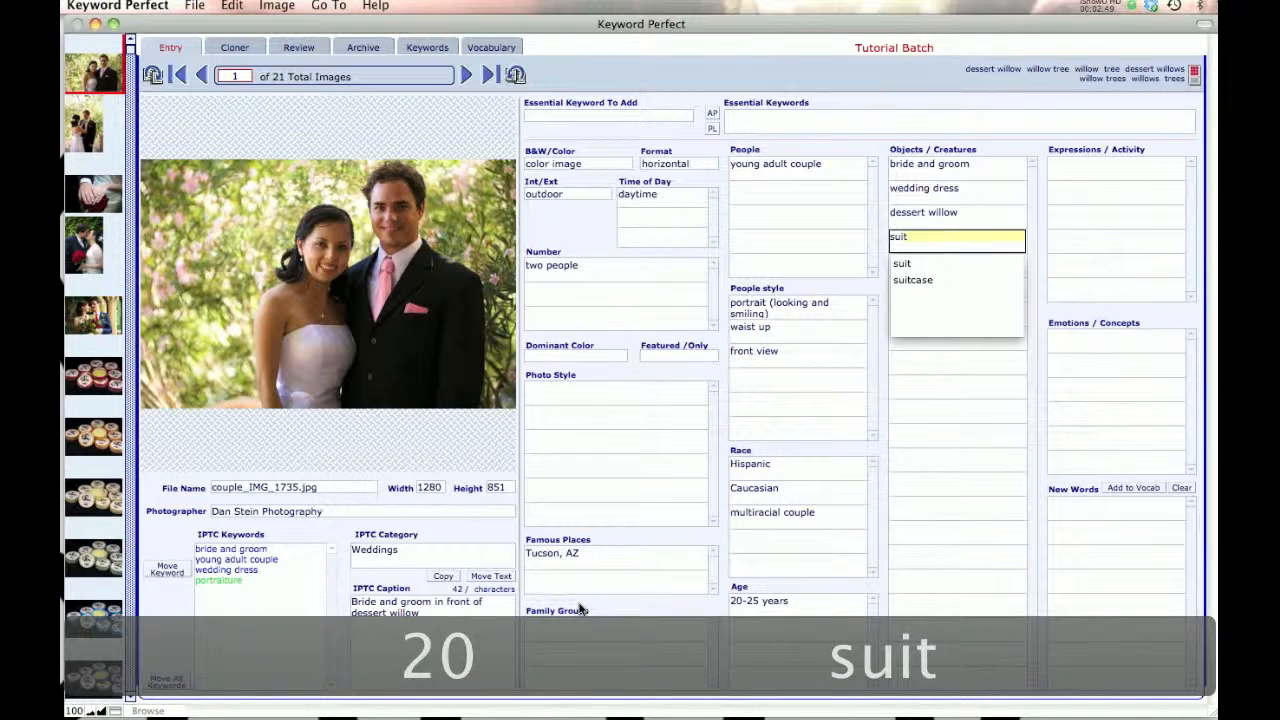
key(Tab)
key(Tab)
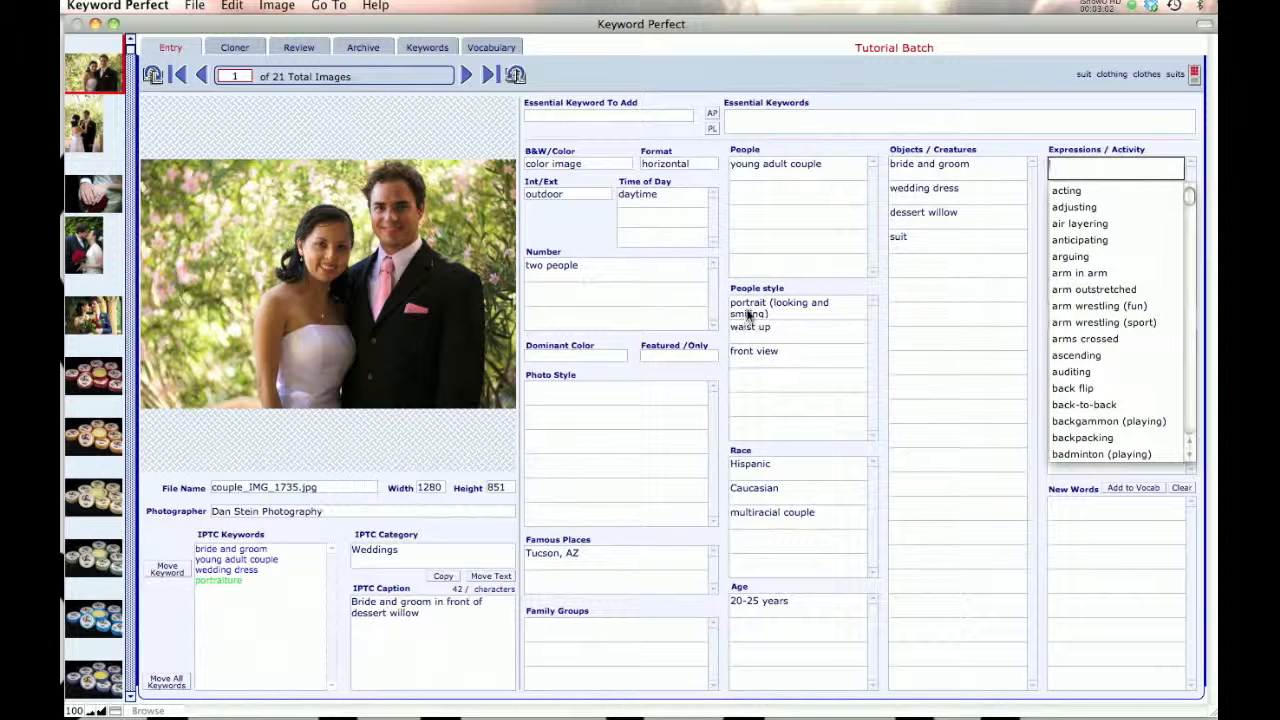
mouse_move(747, 306)
key(Tab)
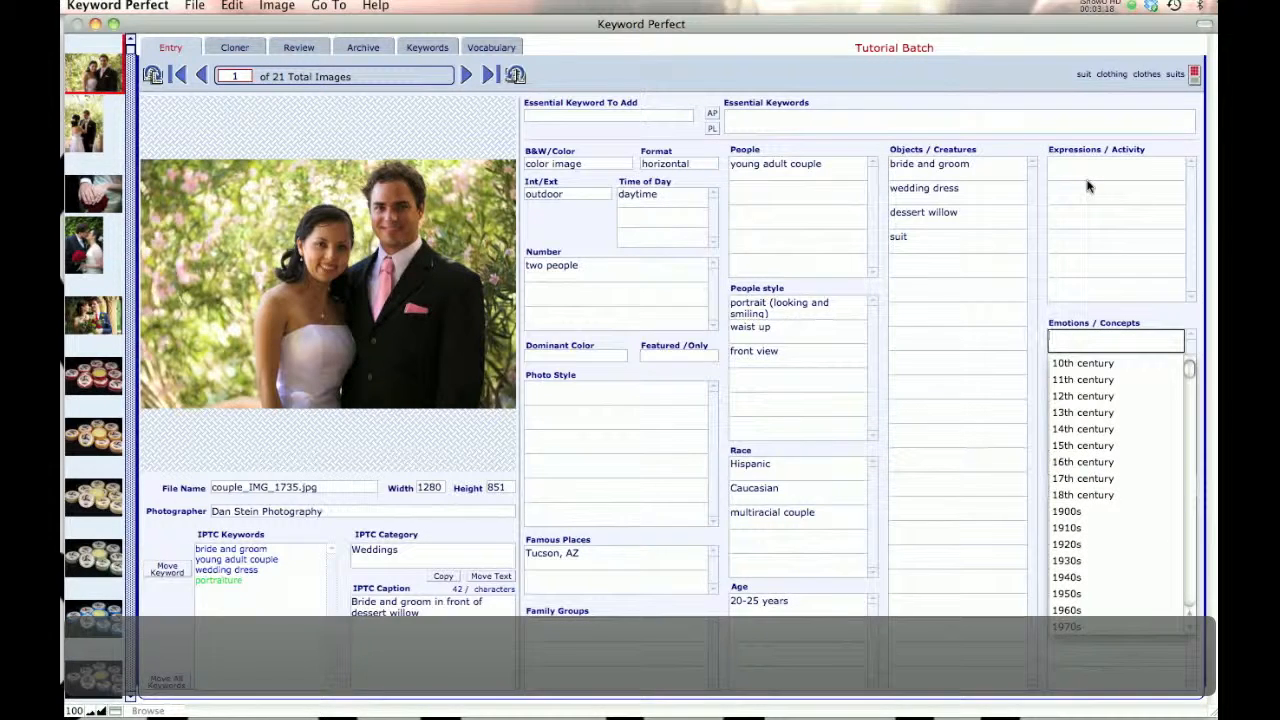
Step: Try romance as an Emotions / Concepts keyword and review its related bride and groom generator in the vocabulary
text(romance)
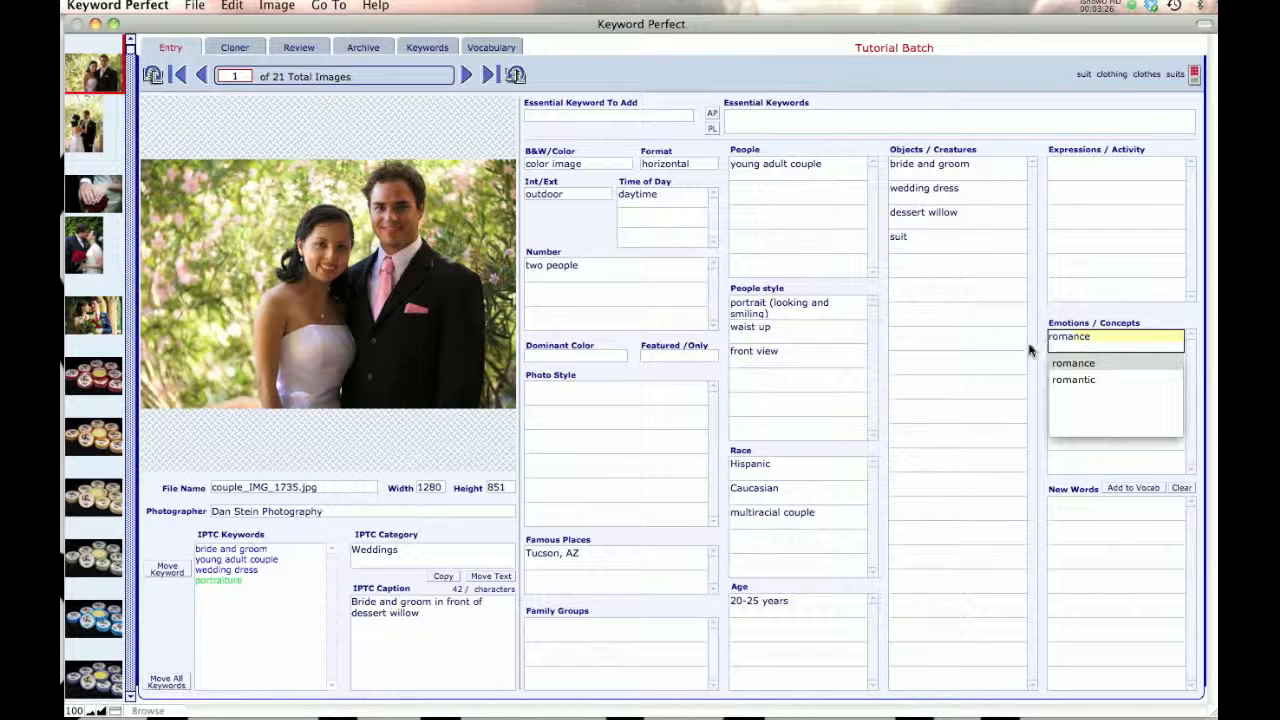
click(490, 48)
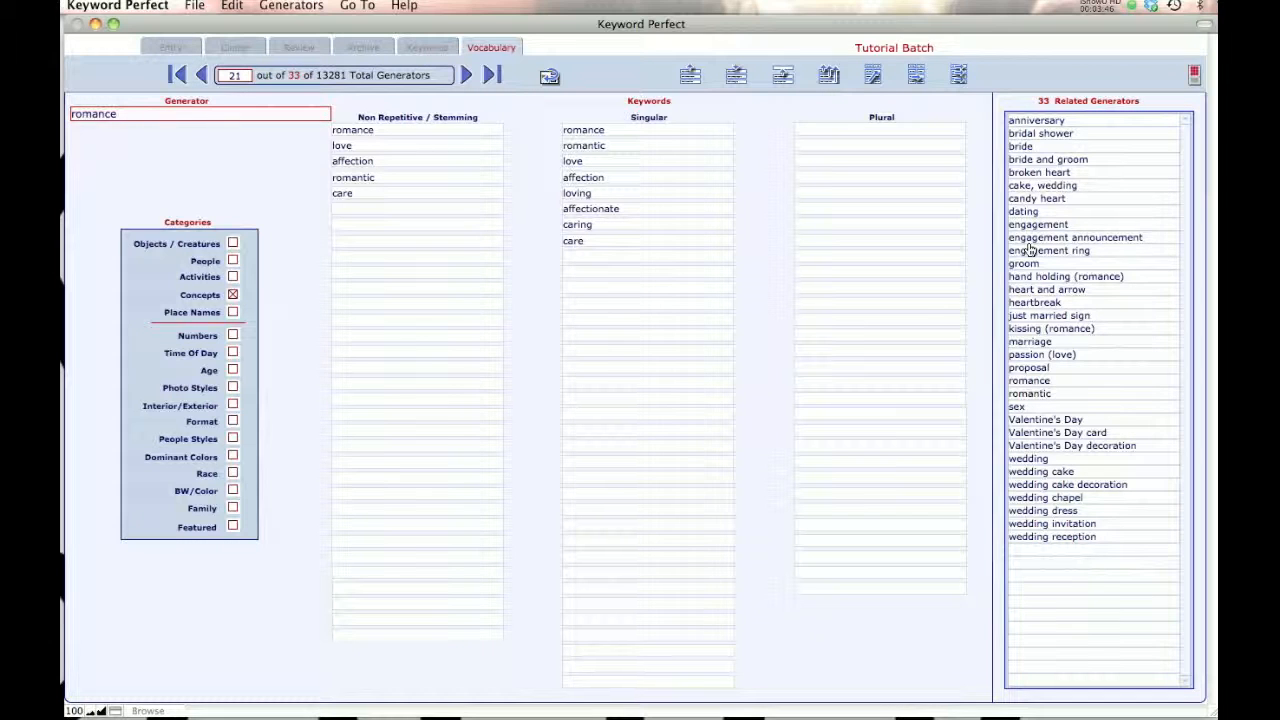
click(1040, 160)
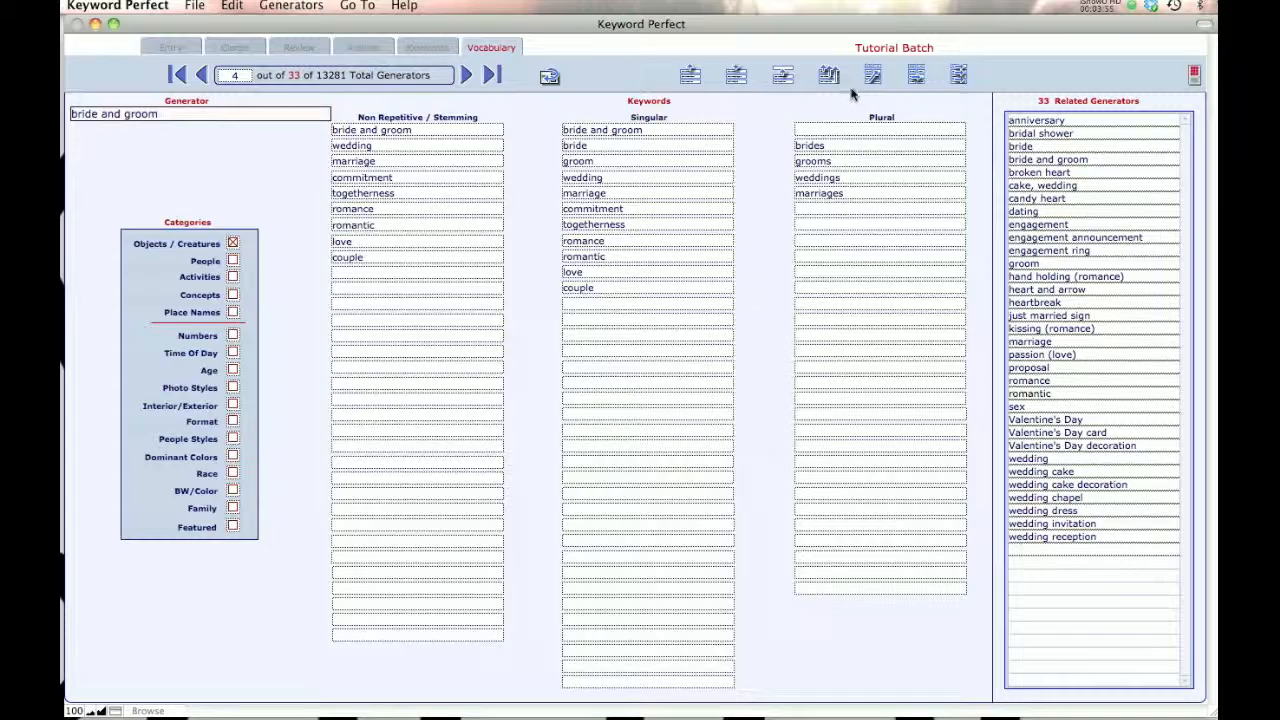
click(549, 77)
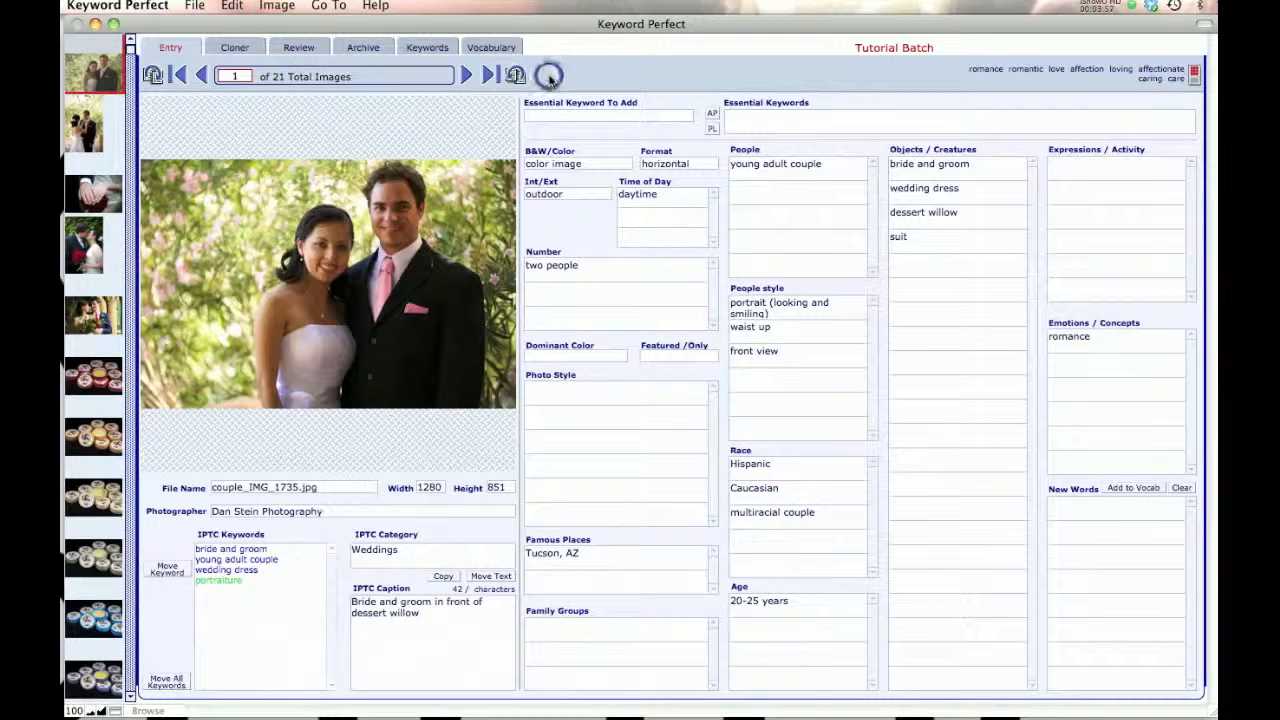
Step: Clear romance from the Emotions / Concepts keywords, leaving that field and New Words blank
double_click(1088, 343)
key(BackSpace)
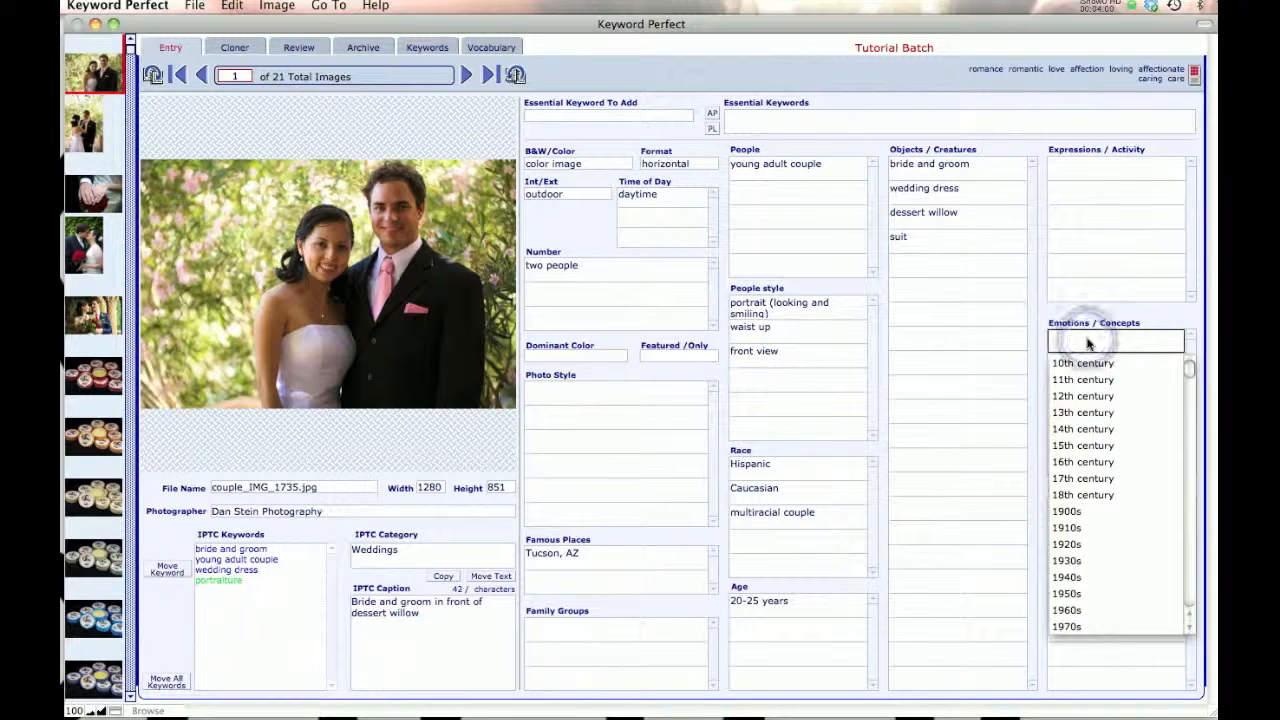
key(Tab)
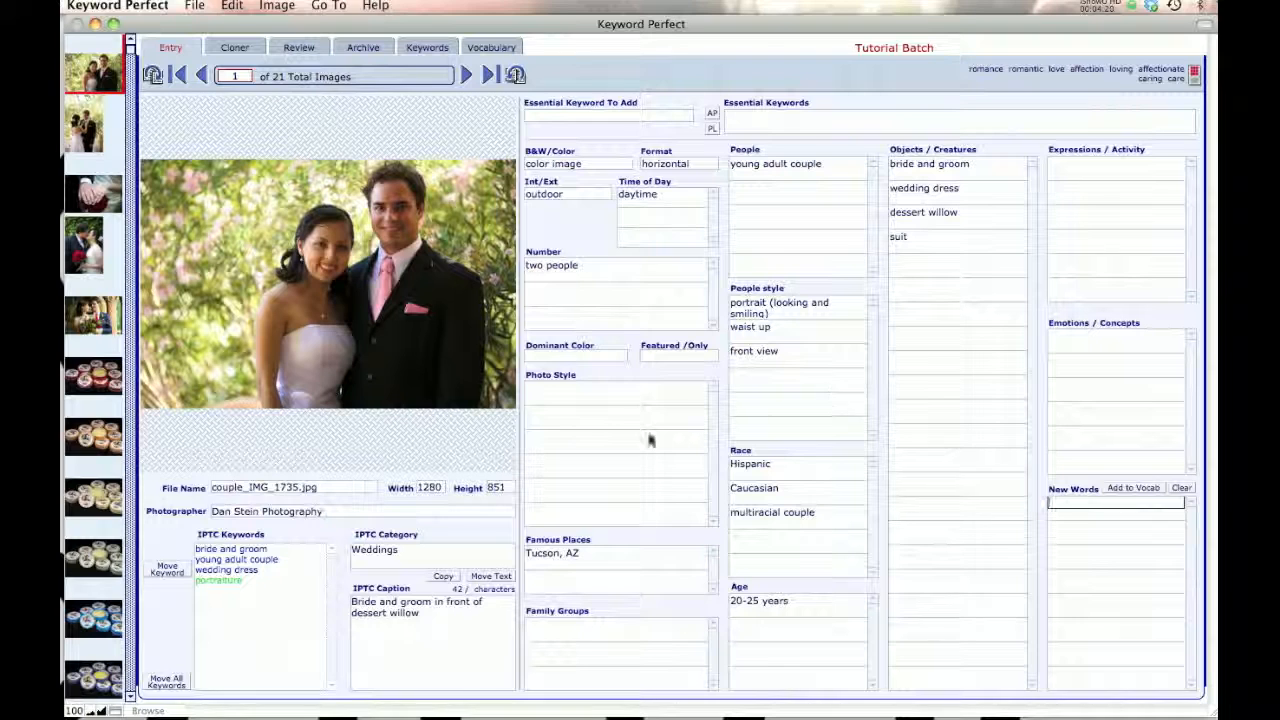
Step: Advance to keywording the second image and copy all generators from the previous image into it
click(278, 6)
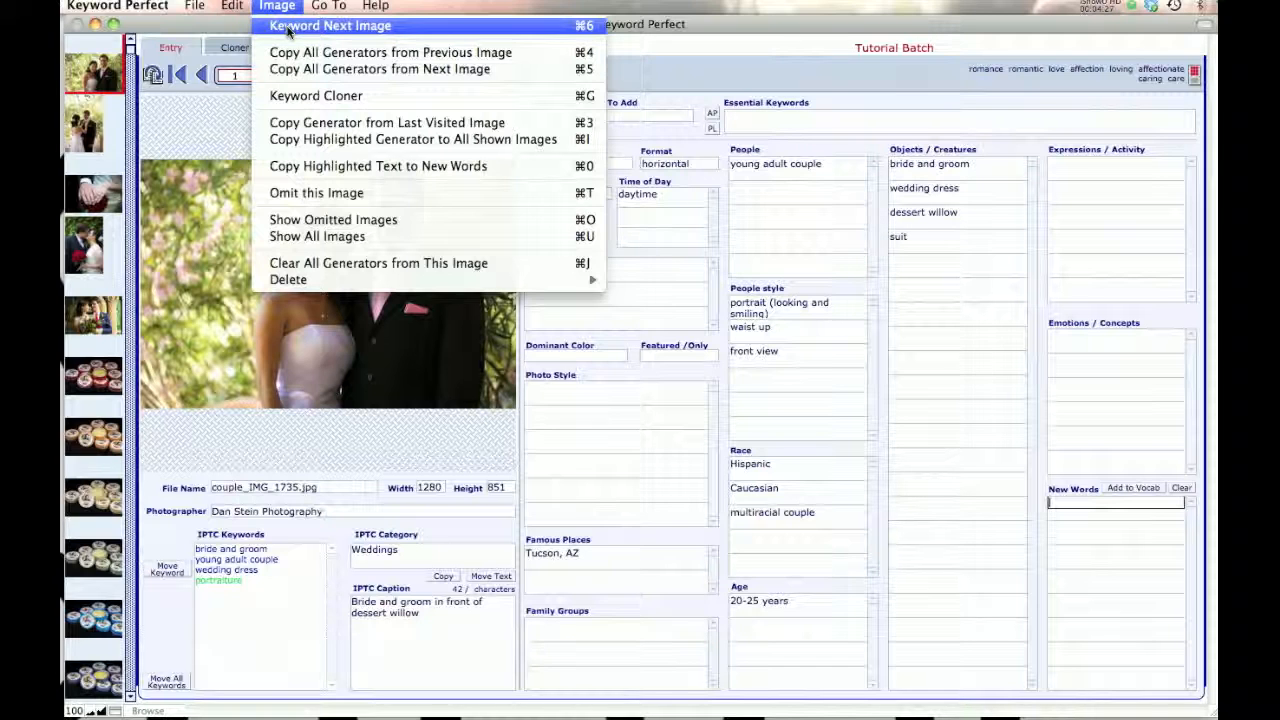
click(580, 27)
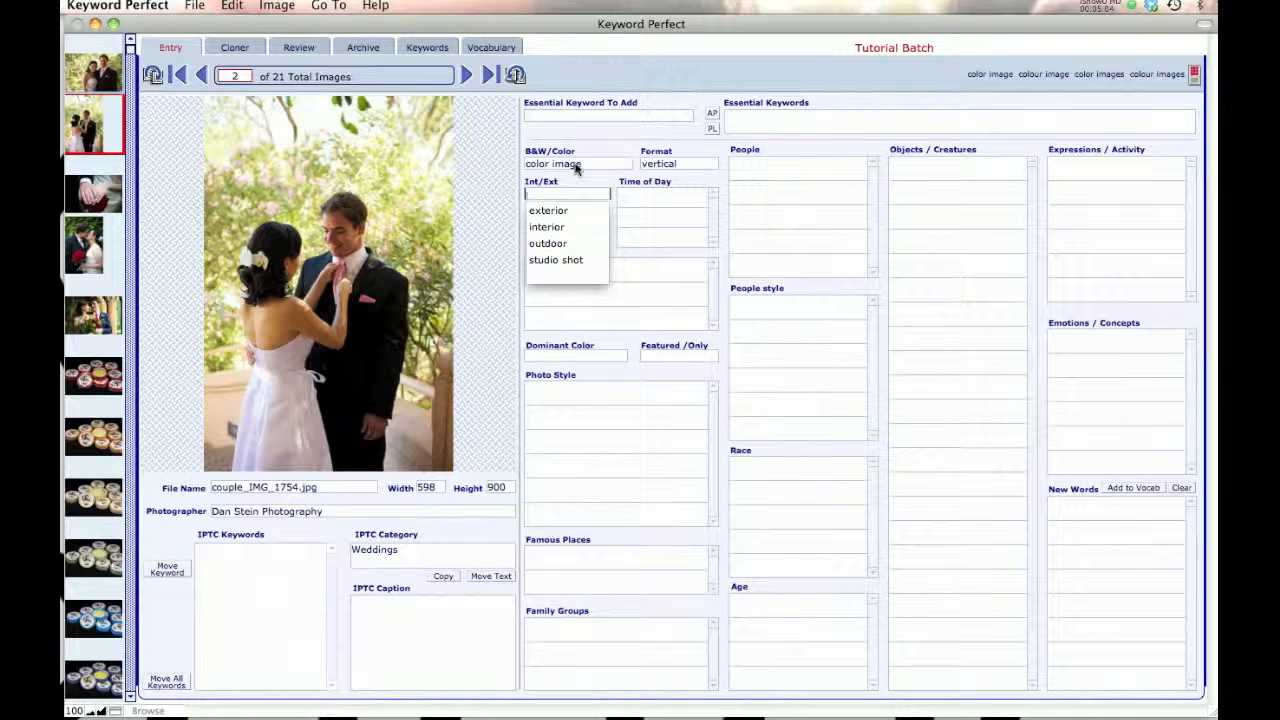
mouse_move(576, 167)
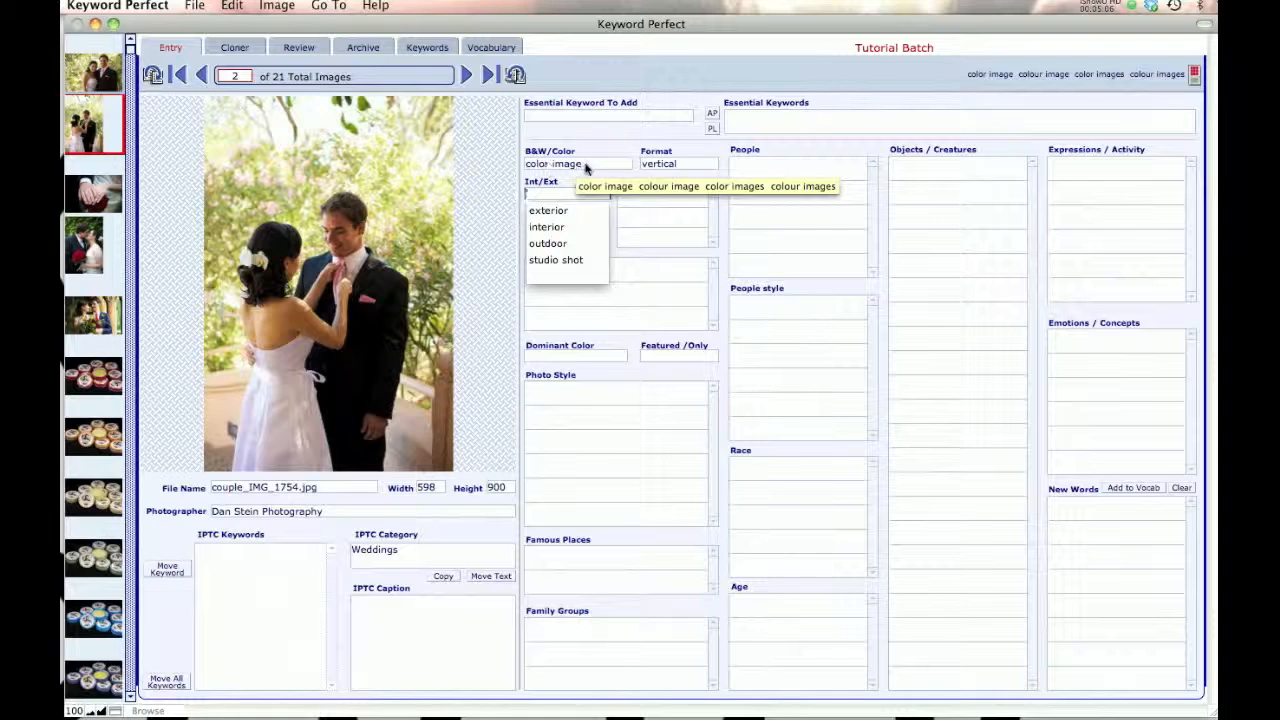
mouse_move(672, 166)
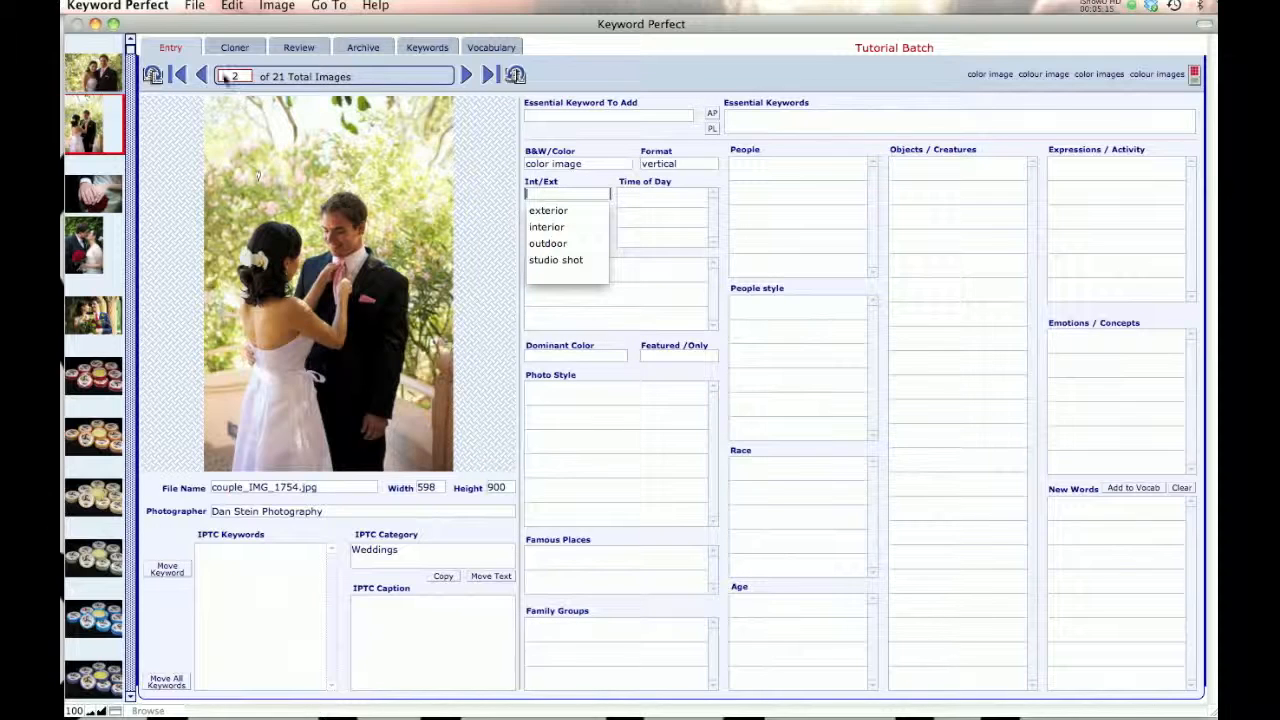
click(152, 75)
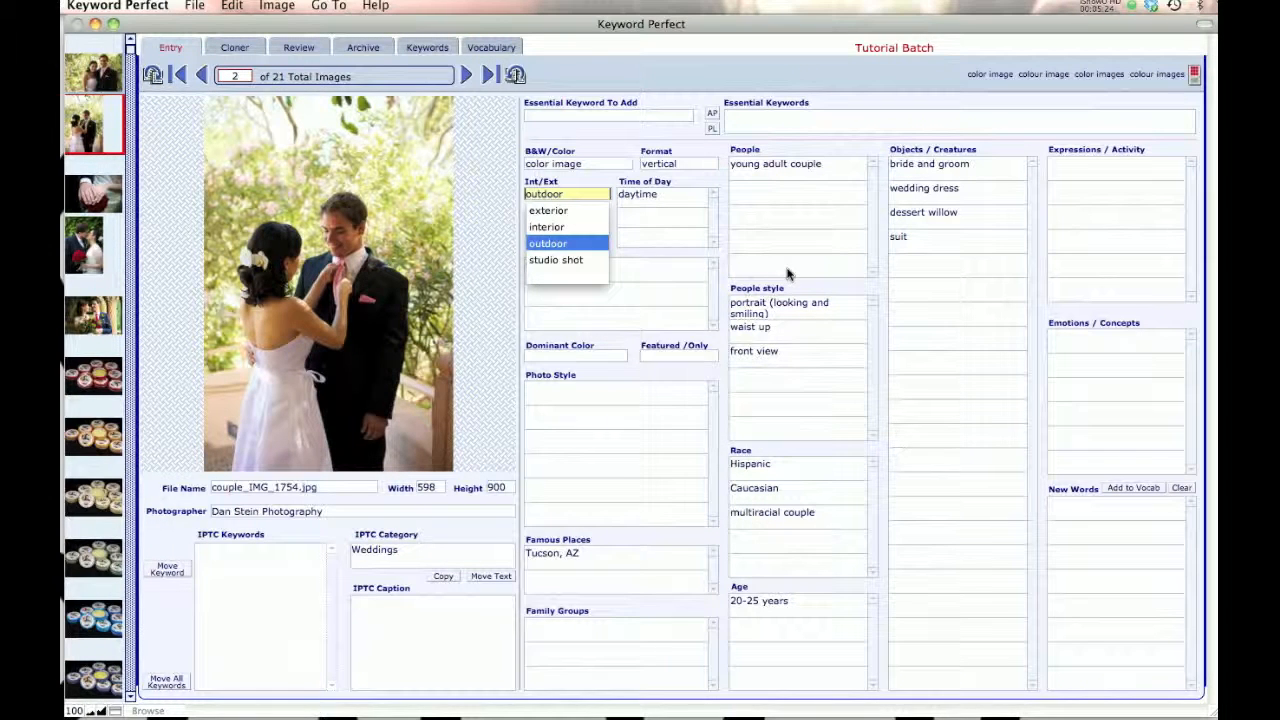
Step: Replace portrait (looking and smiling) in People style with smiling and move that entry to Expressions / Activity
click(772, 306)
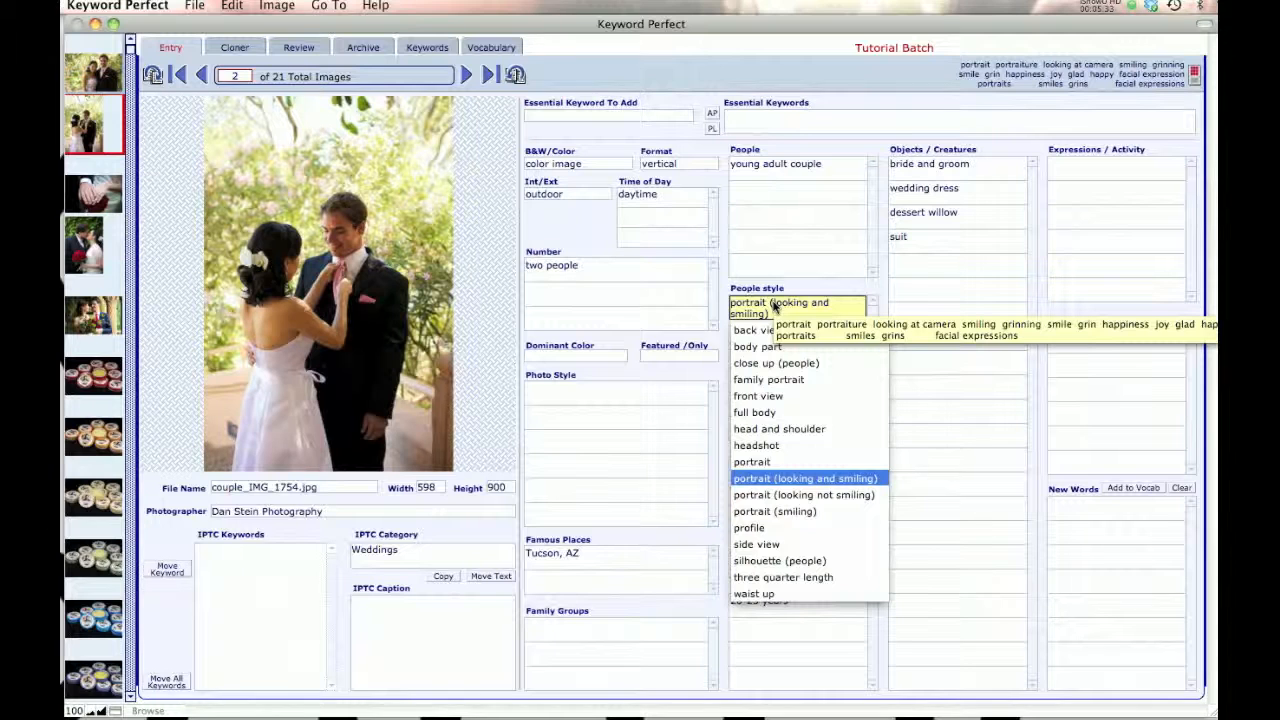
text(smiling)
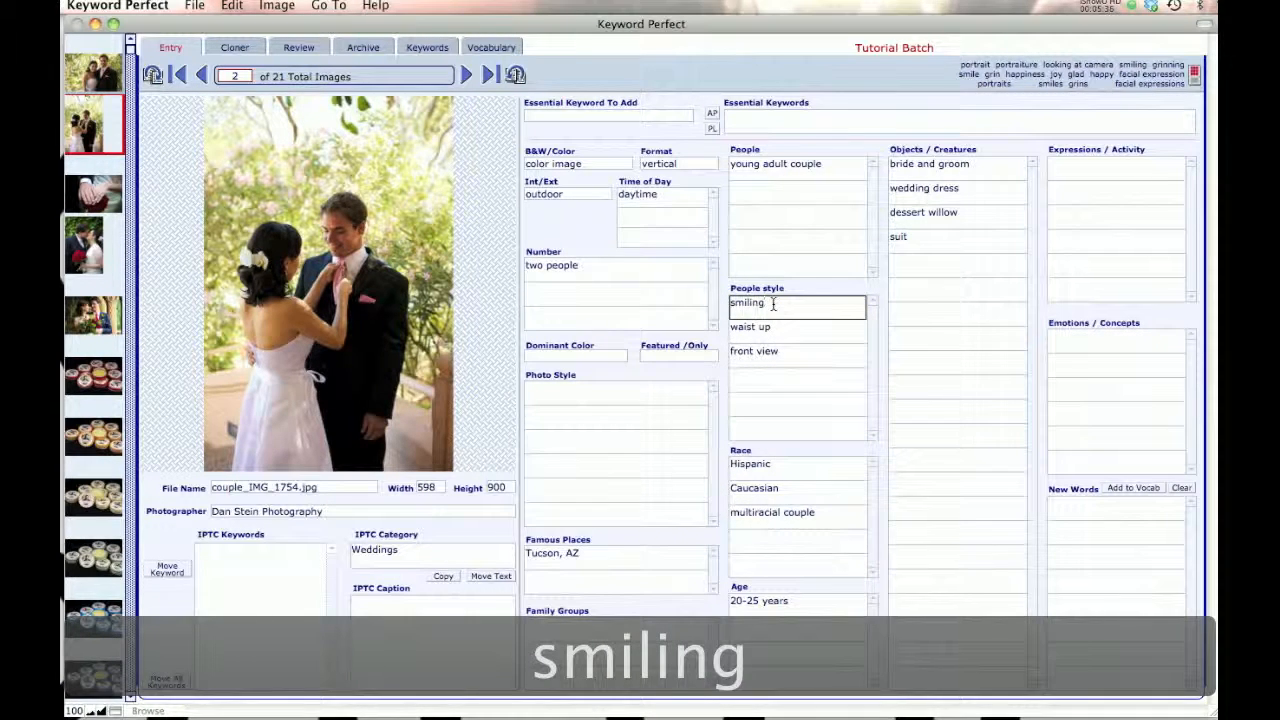
key(Tab)
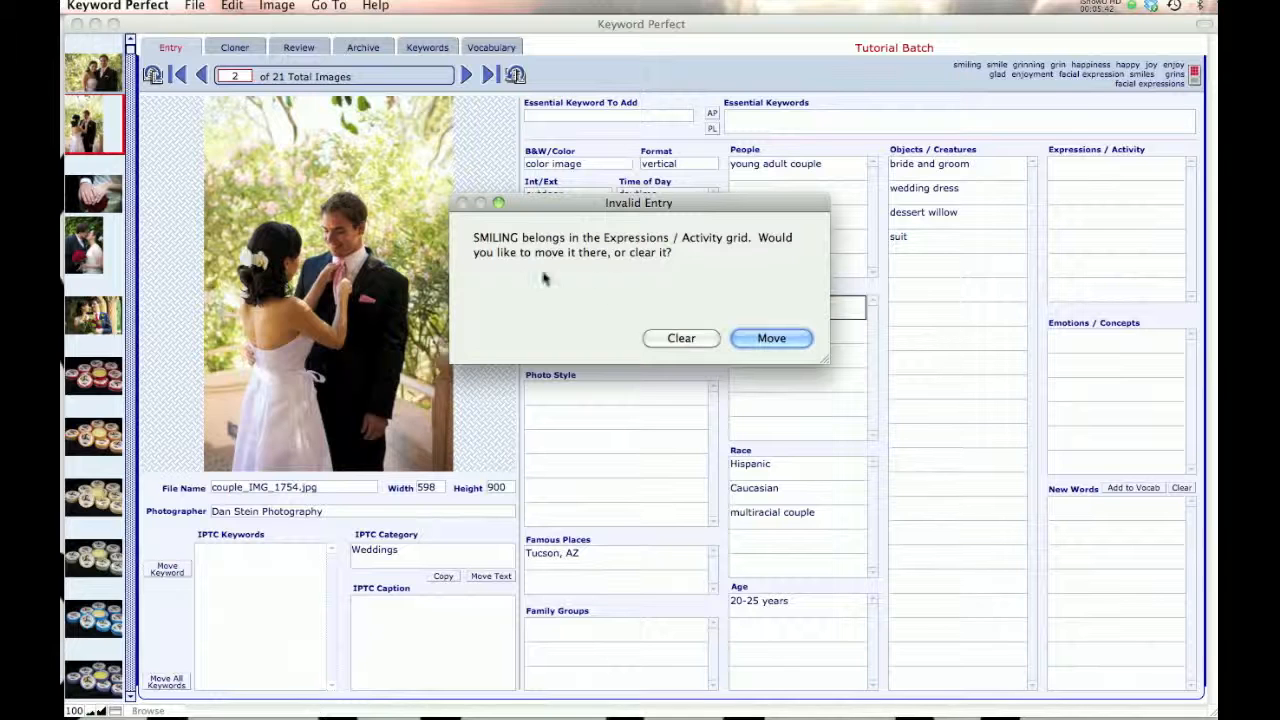
click(770, 338)
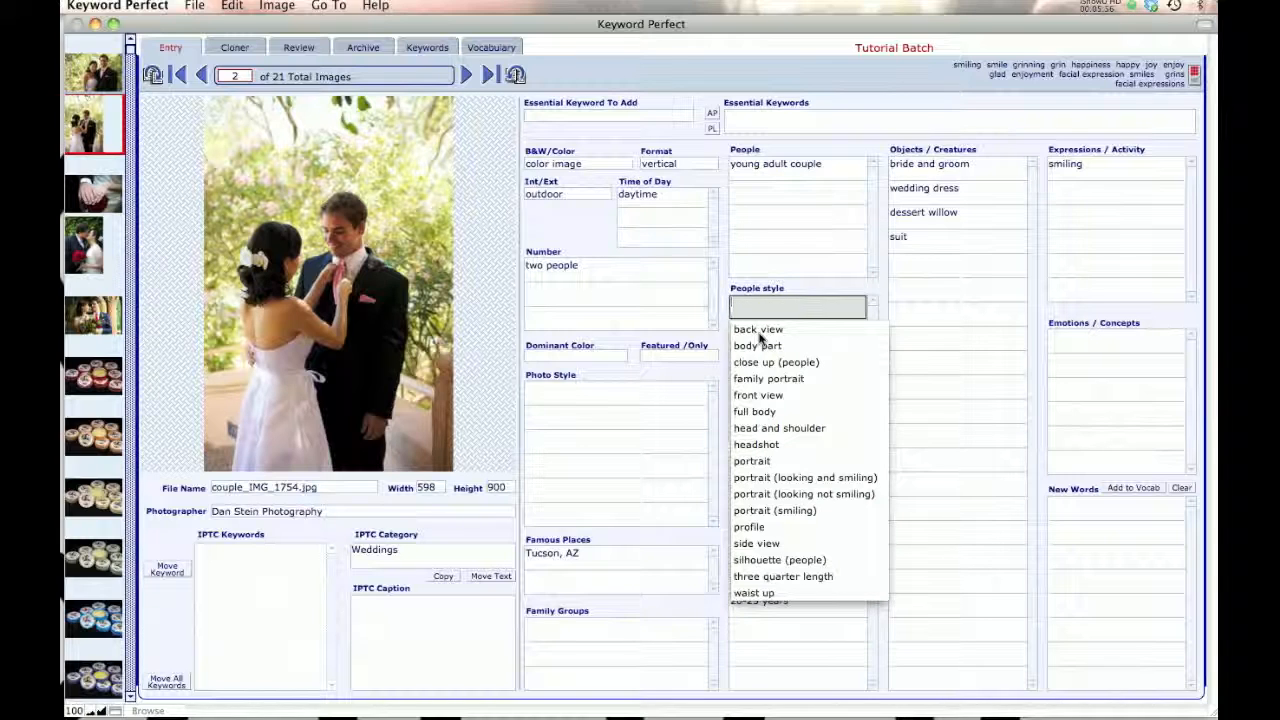
Step: Replace waist up with three quarter length in People style and add back view after front view
key(Tab)
text(thre)
key(Tab)
key(Tab)
text(f)
key(BackSpace)
text(bak)
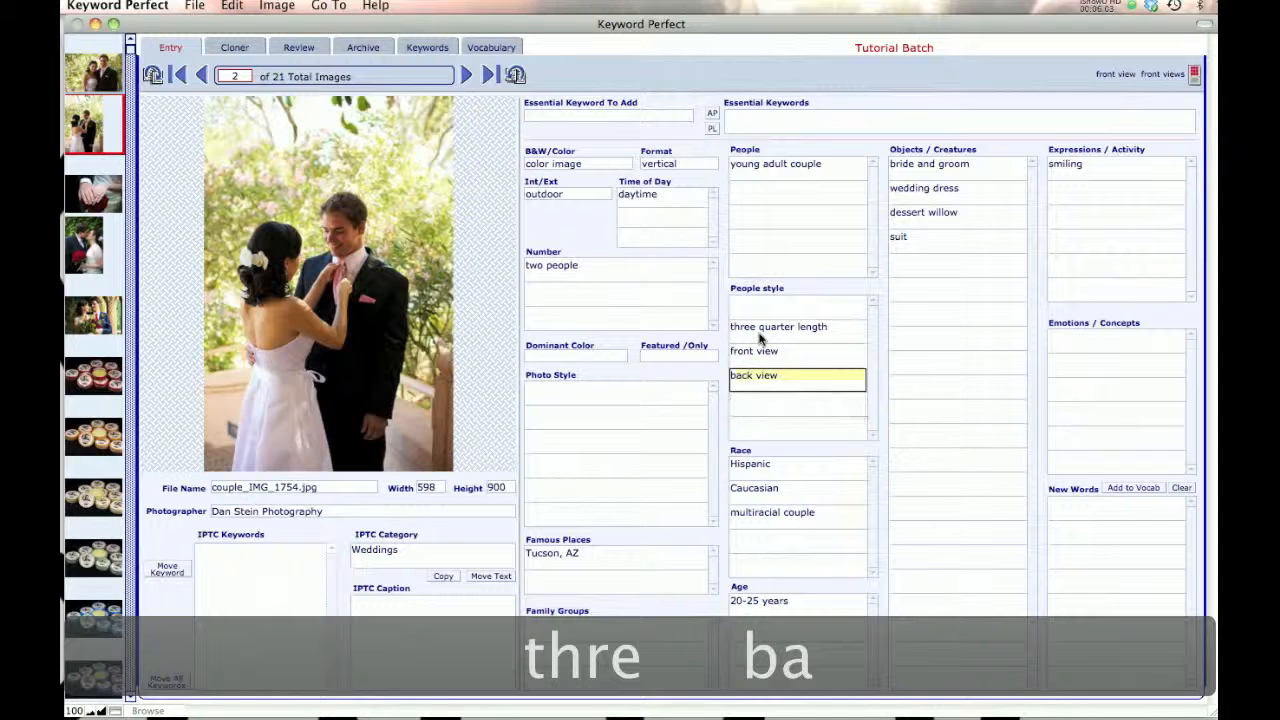
key(BackSpace)
text(ck)
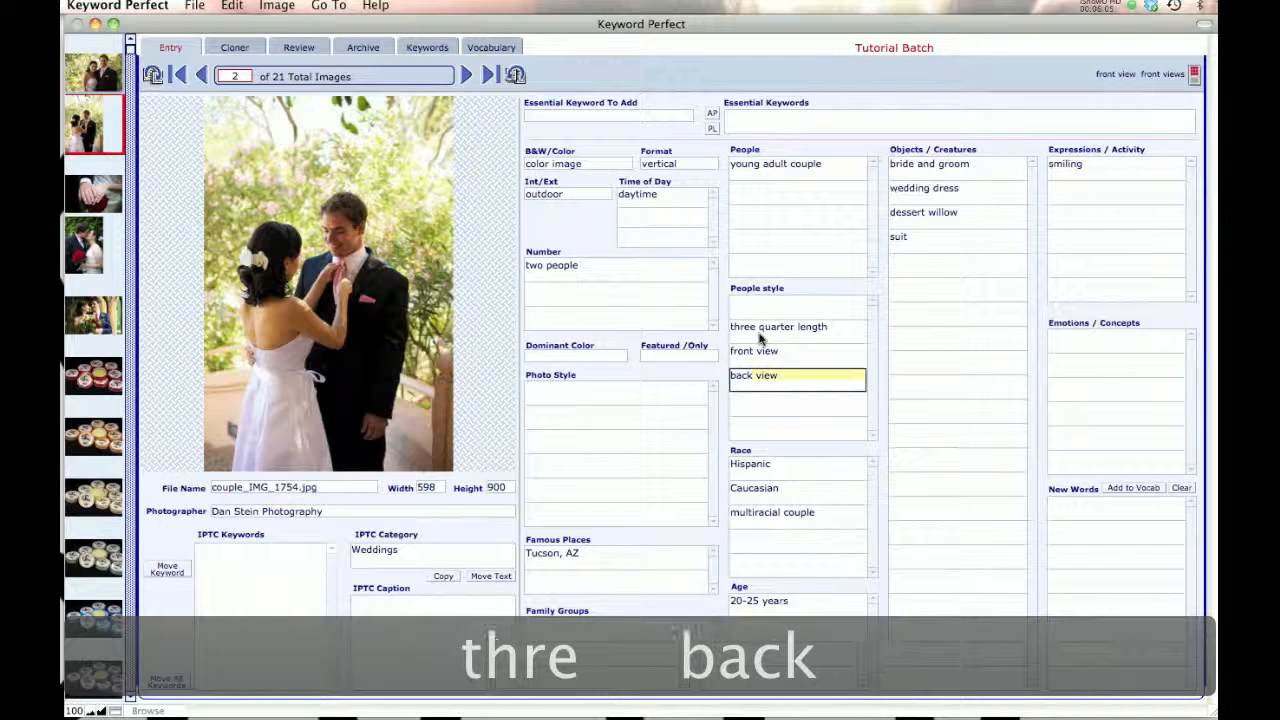
key(Tab)
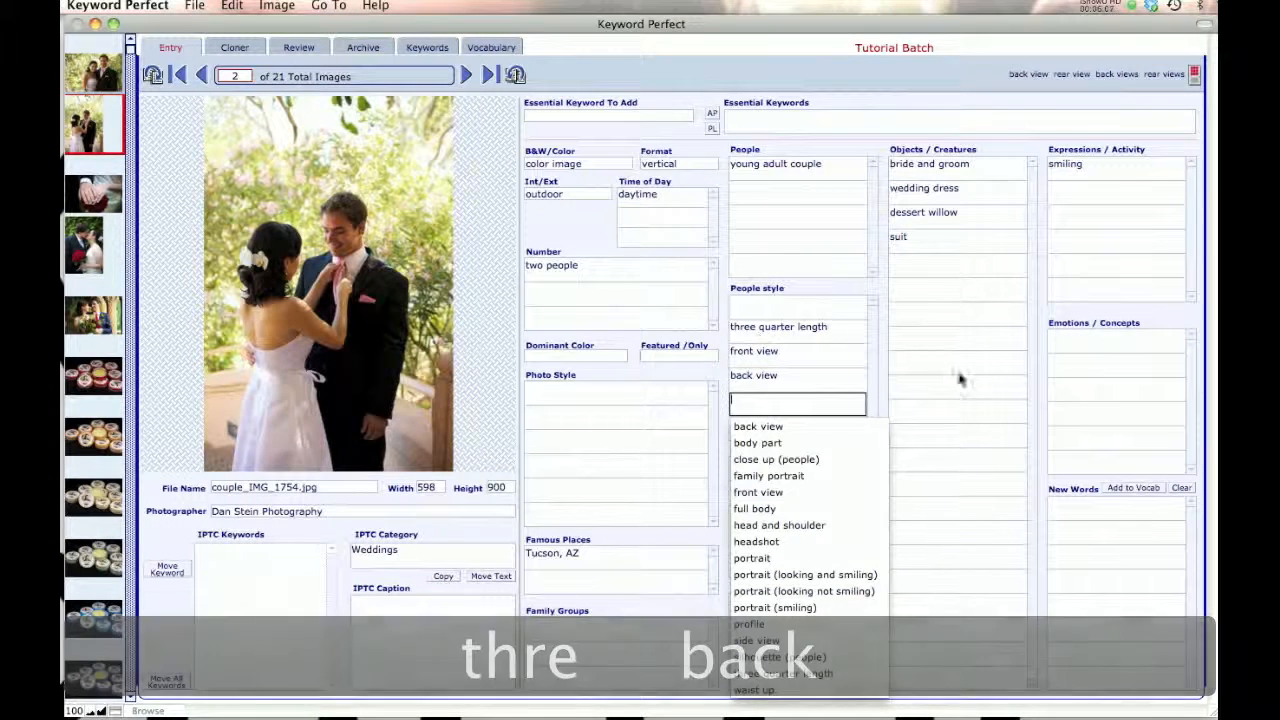
Step: Enter helpful as the Emotions / Concepts keyword and review its generated keywords in the vocabulary
click(1084, 340)
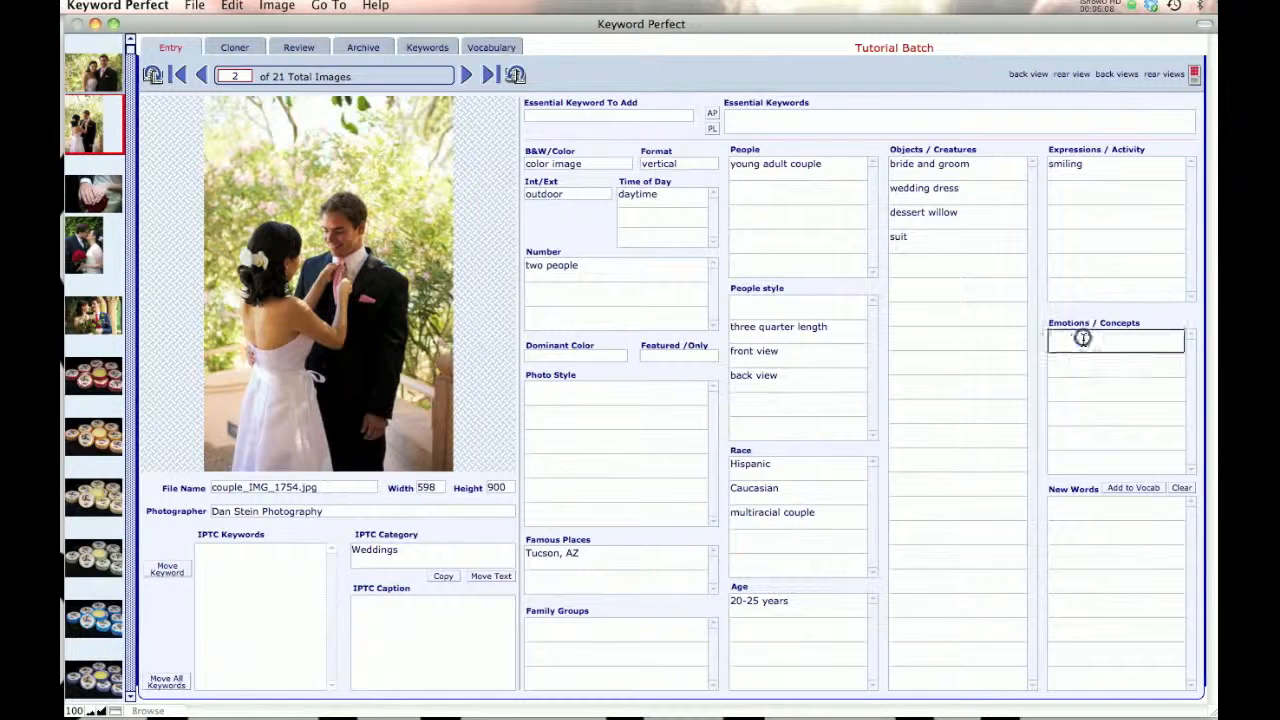
text(helpful)
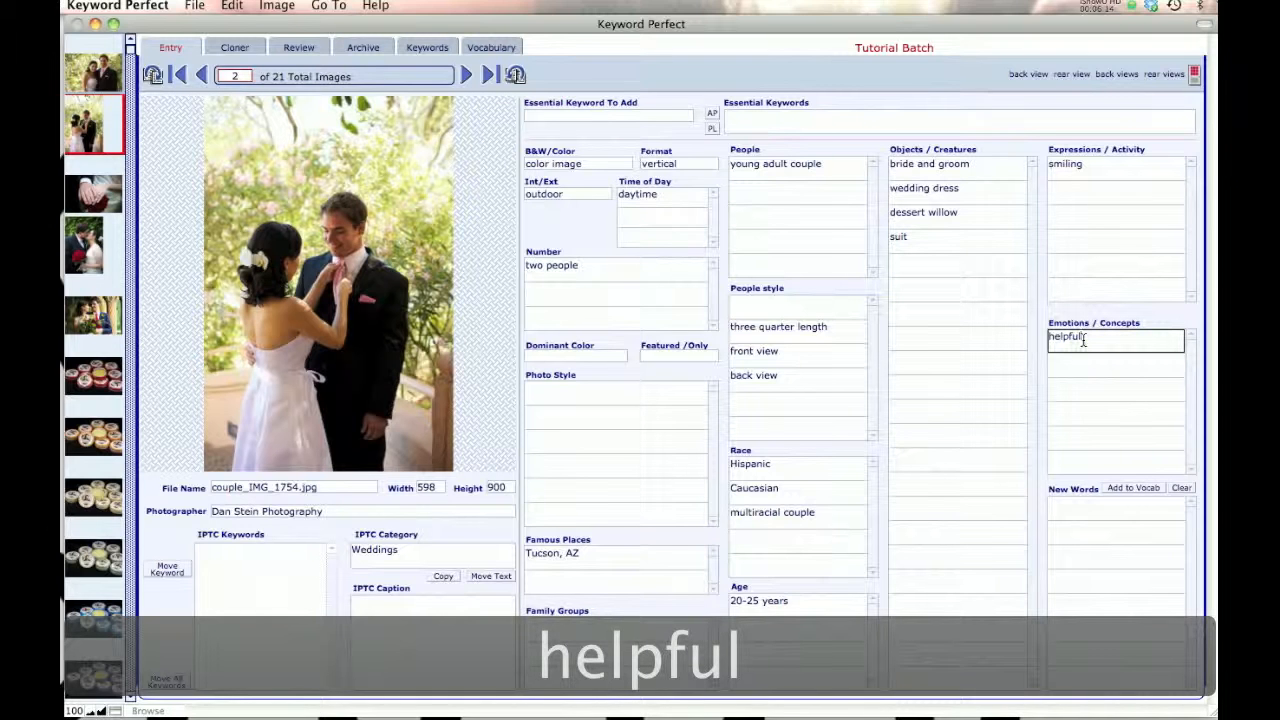
click(493, 48)
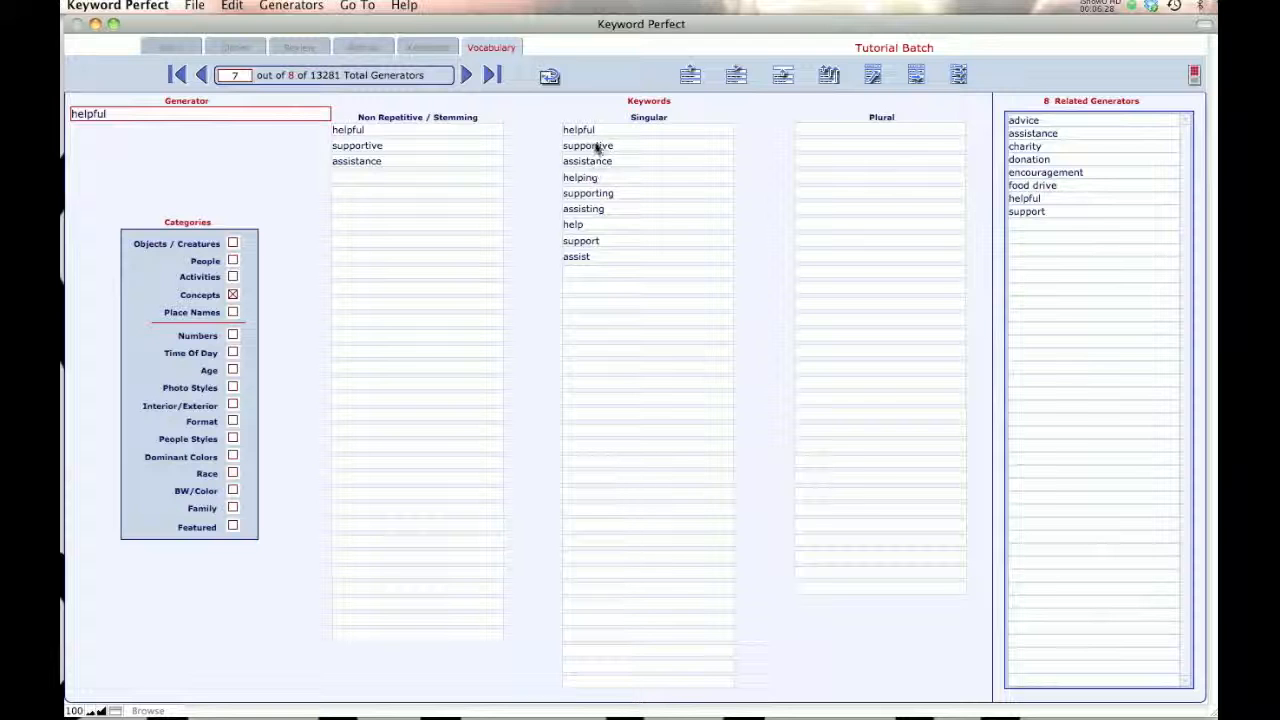
click(549, 78)
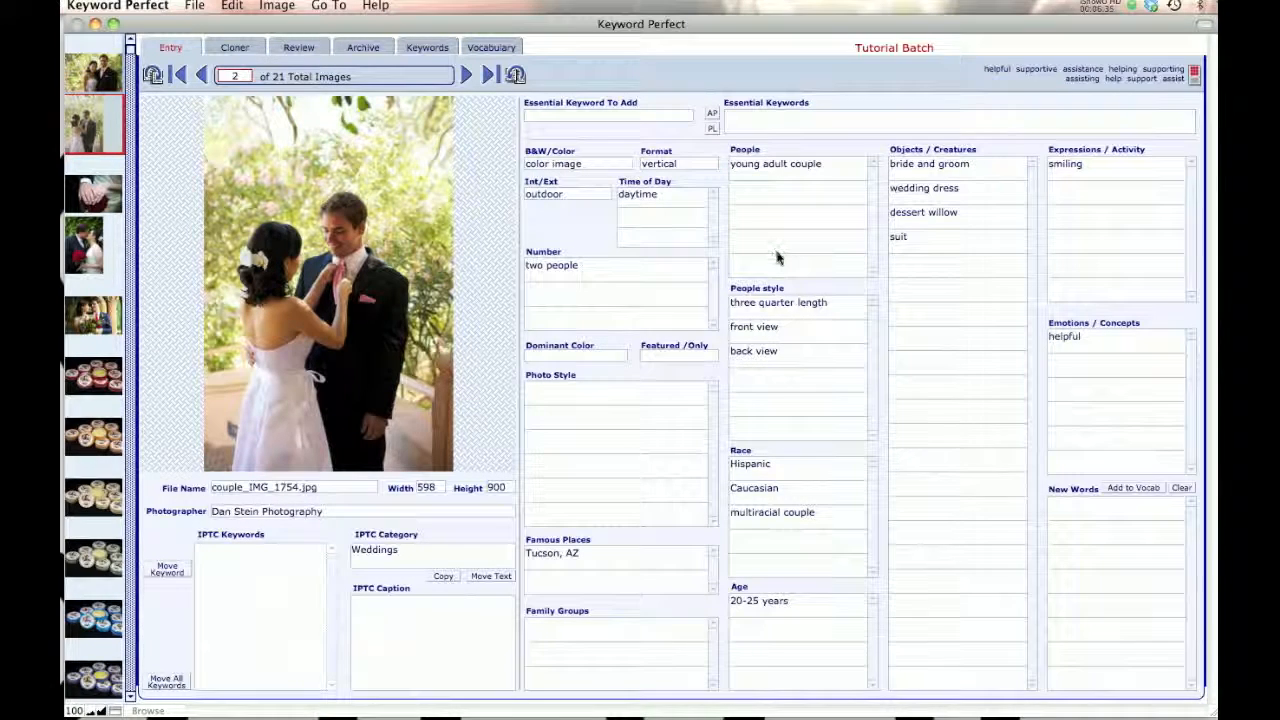
Step: Start keywording the third image, the close-up of the ringed hands, with all generators copied from the second image
key(super+6)
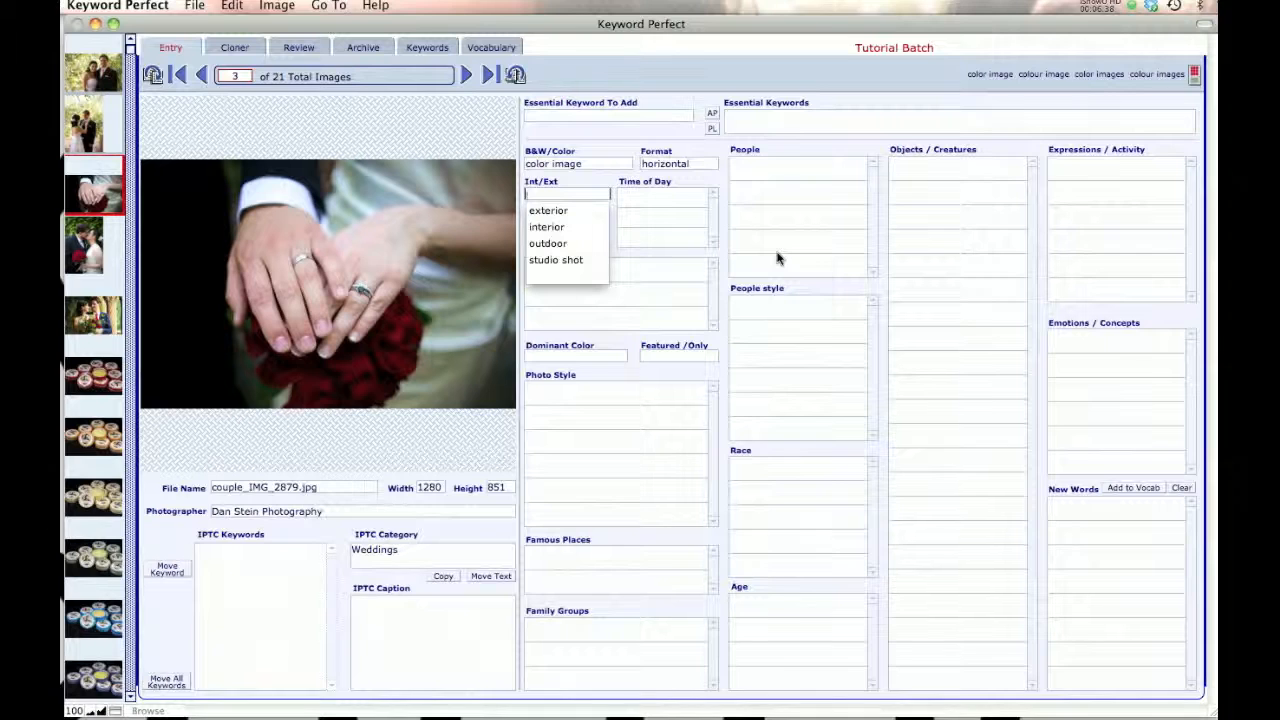
key(4)
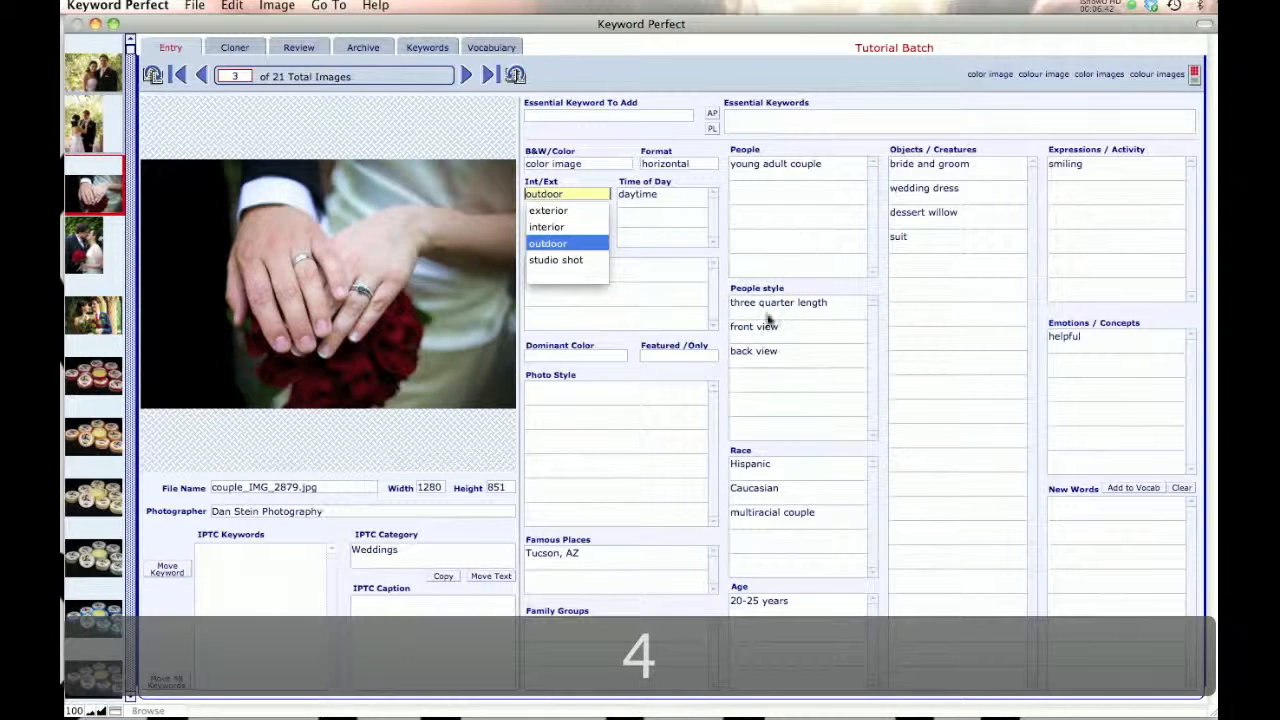
Step: Replace three quarter length with close up (people) in People style and remove front view and back view
click(785, 307)
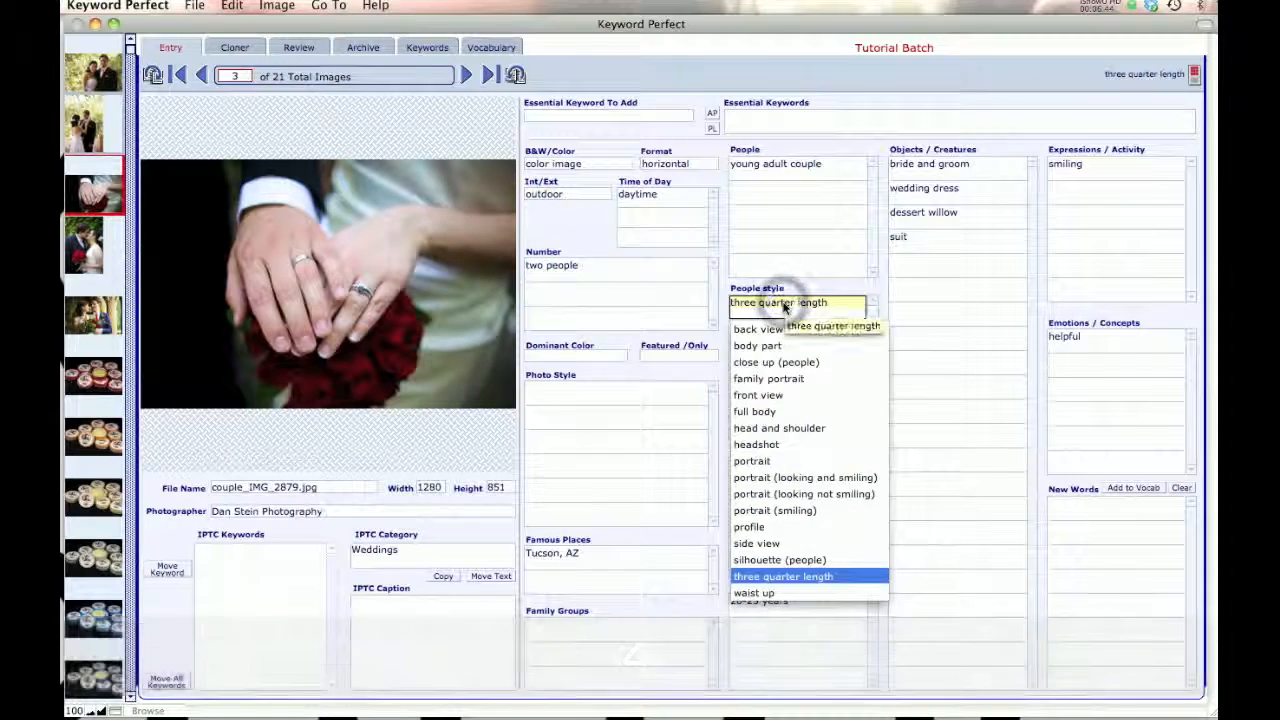
text(close up (people)
key(Tab)
key(BackSpace)
key(Tab)
key(BackSpace)
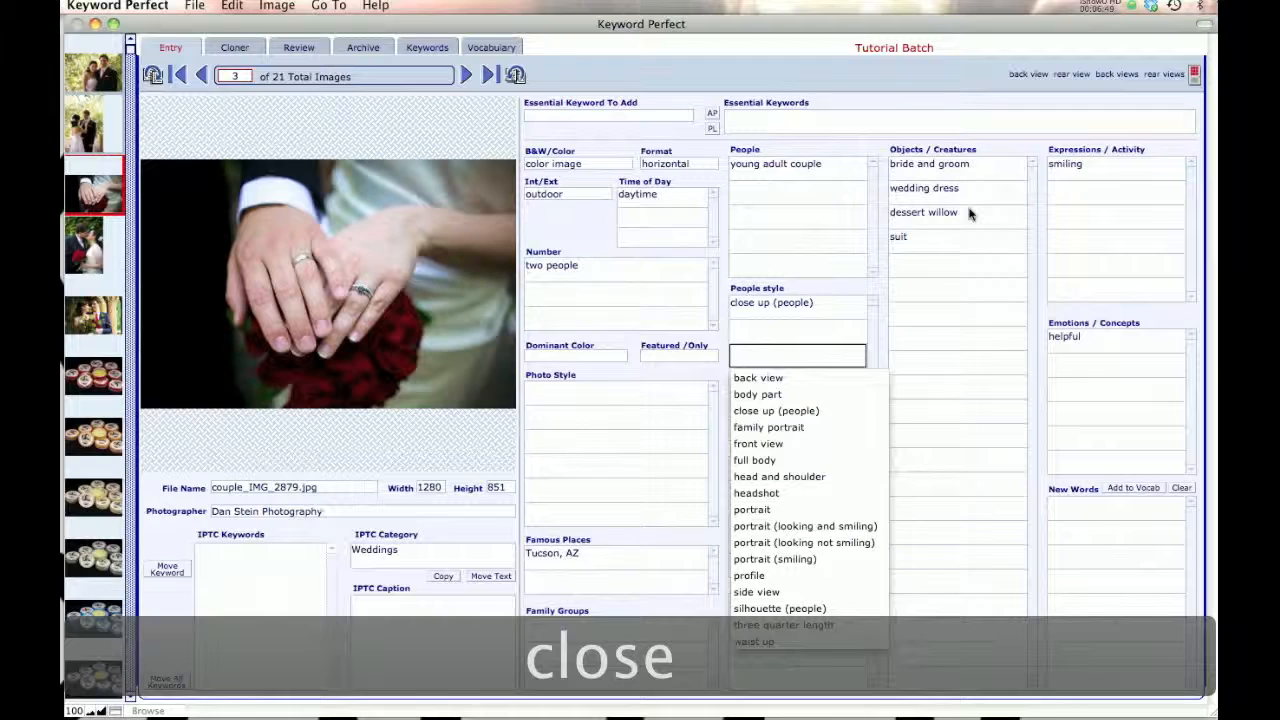
Step: Replace suit with hand in the third image's Objects / Creatures and decline replacing its generators with the previous image's
click(920, 240)
text(hand)
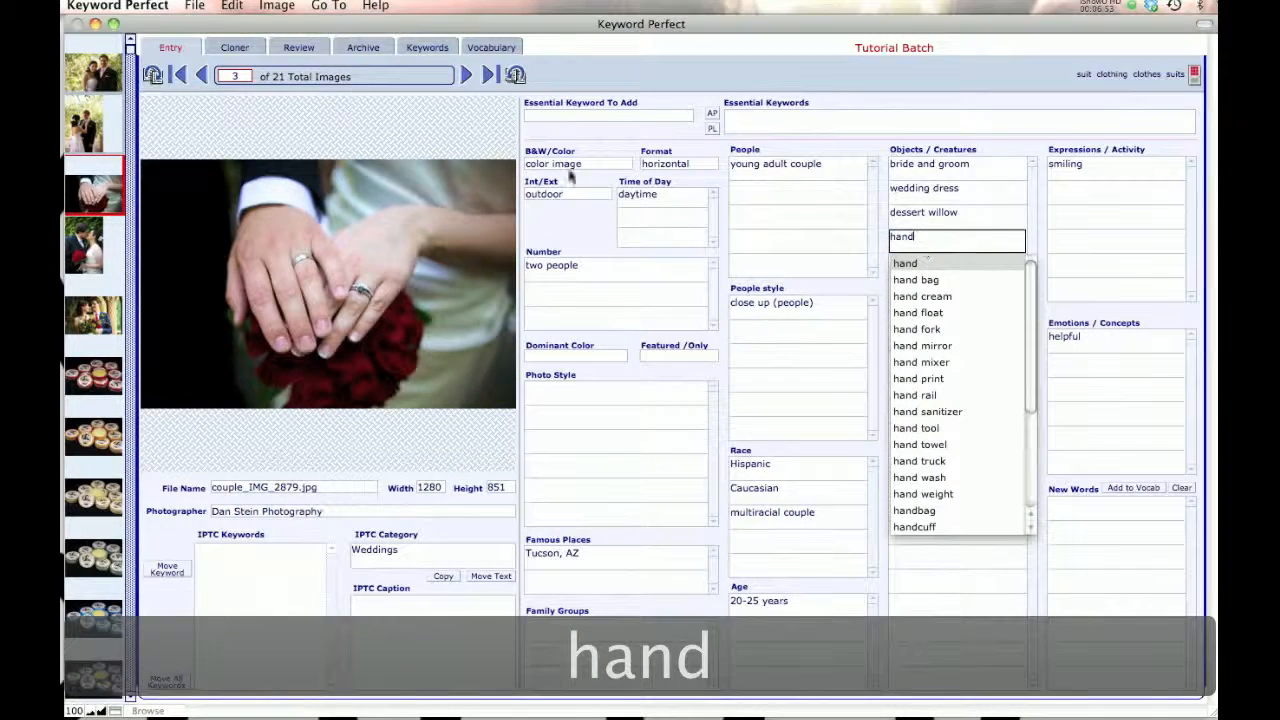
click(152, 76)
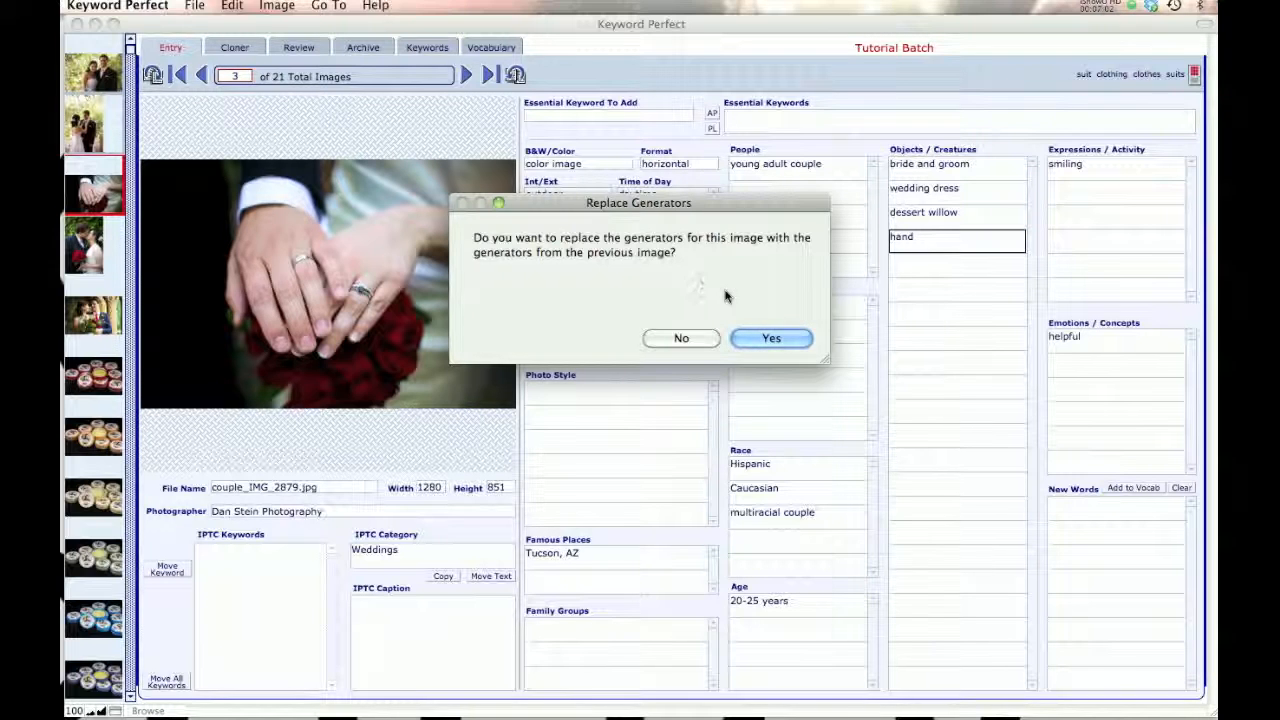
click(678, 339)
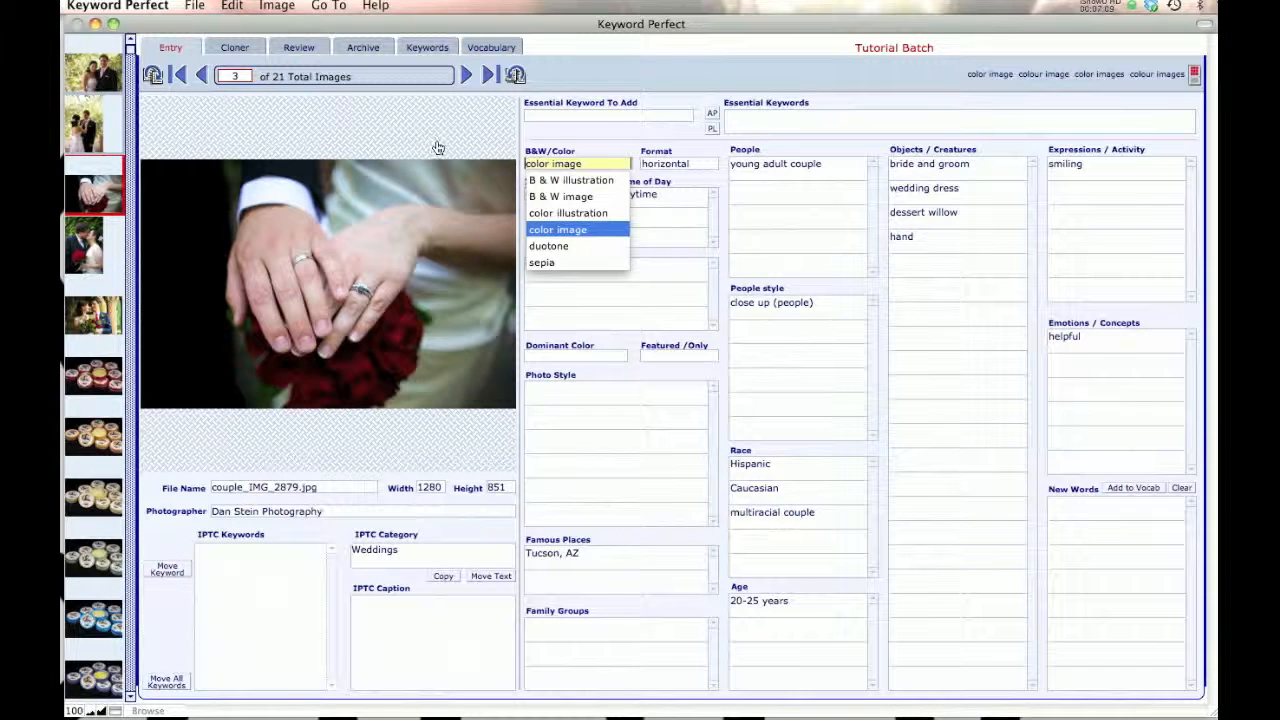
Step: Clear all generators from the third image, the close-up of the ringed hands
click(276, 6)
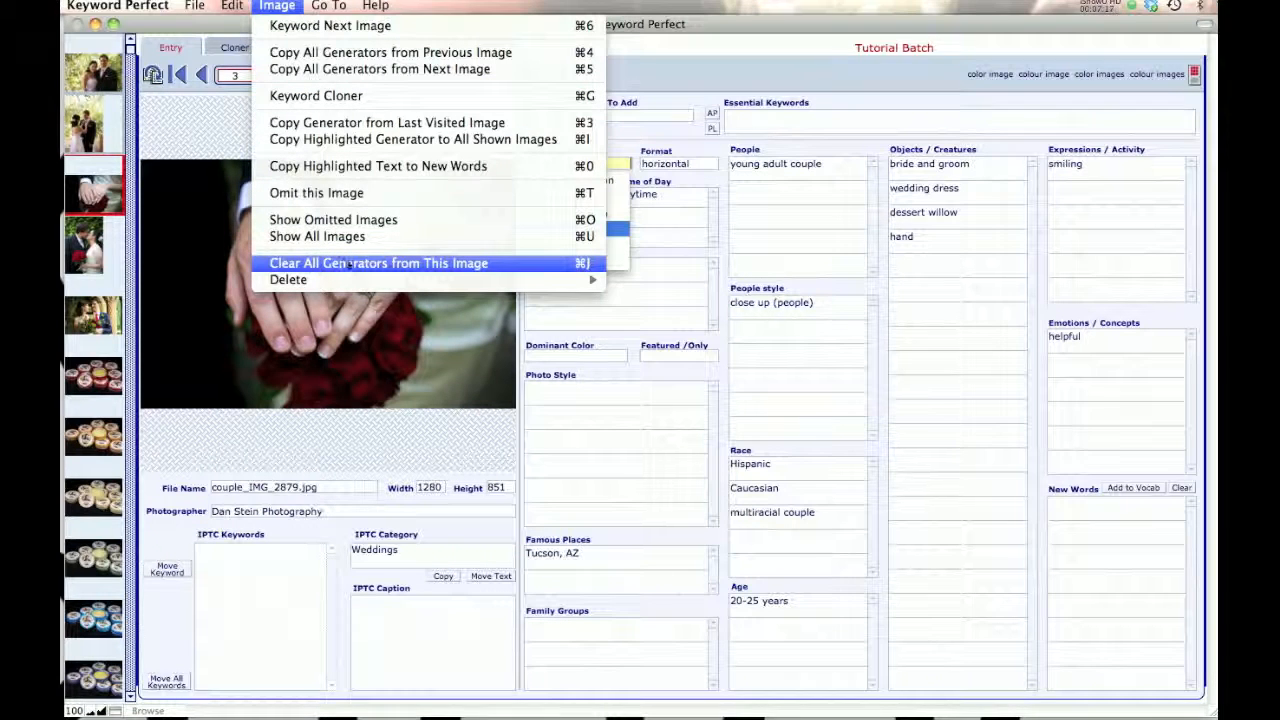
click(410, 265)
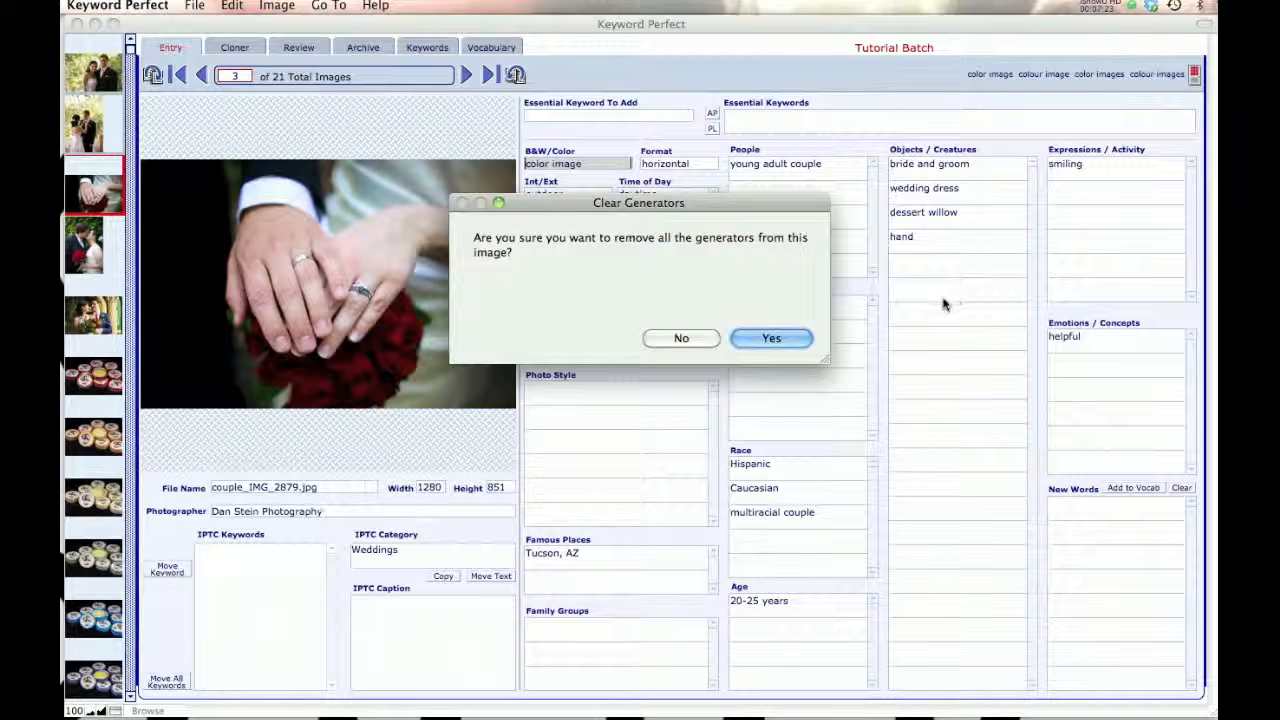
click(770, 340)
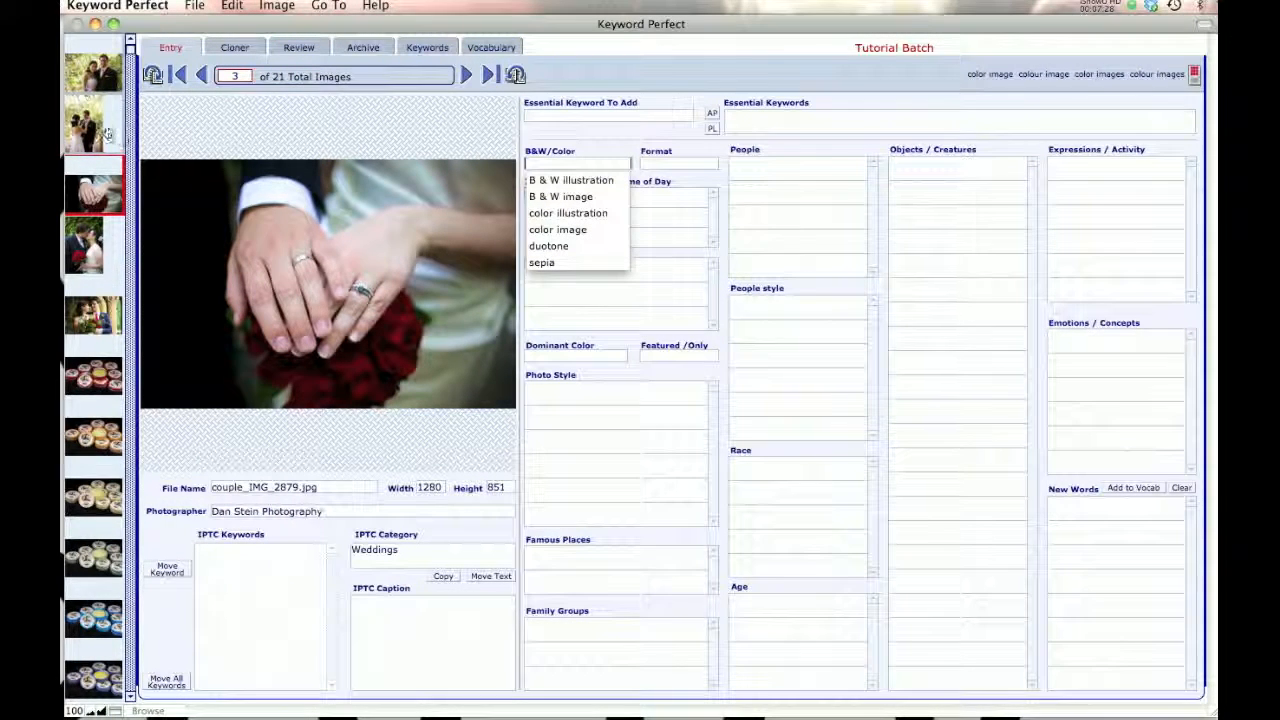
Step: Add flower below suit in the first image's Objects / Creatures and copy that generator to the same field of the second image
click(88, 57)
click(88, 57)
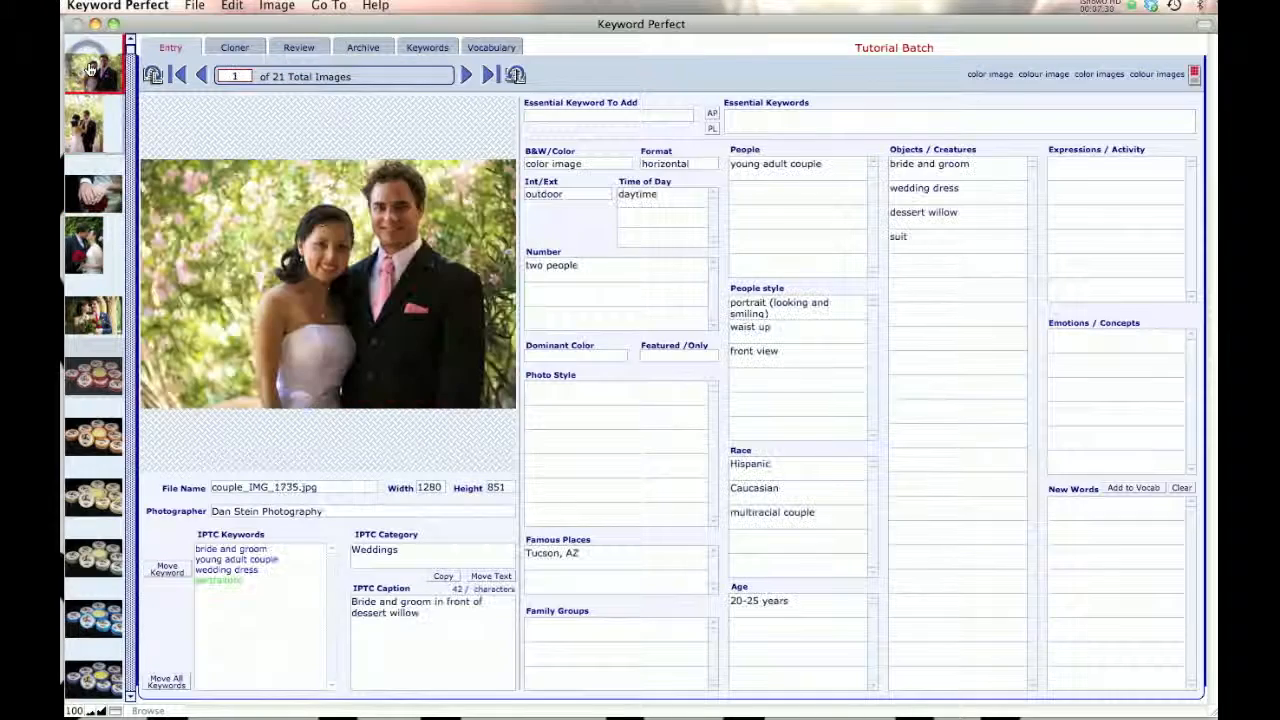
click(929, 264)
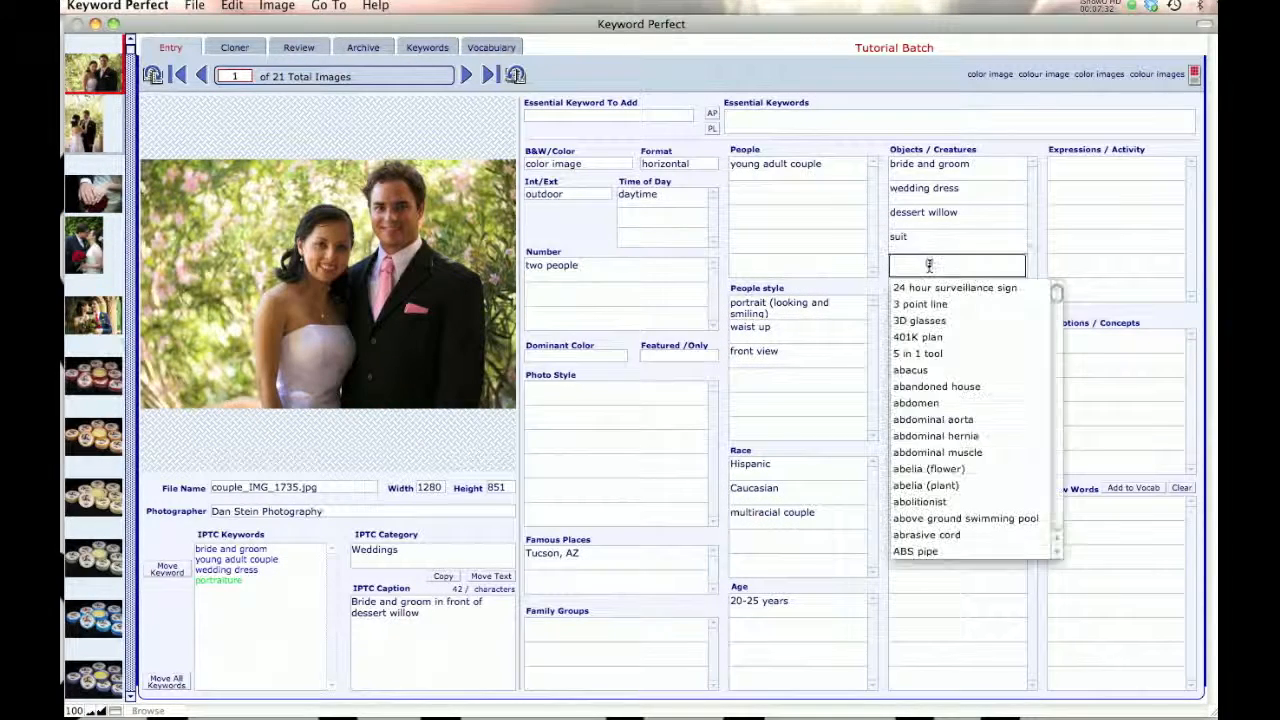
text(flower)
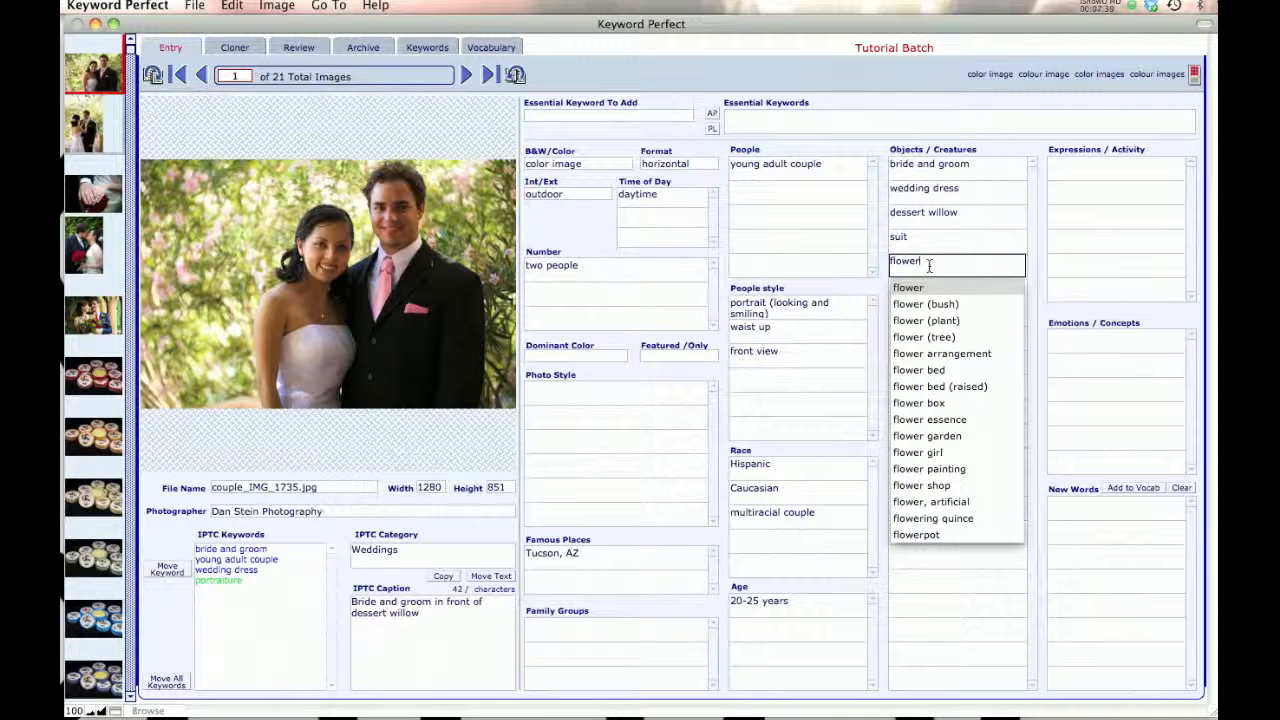
key(super+2)
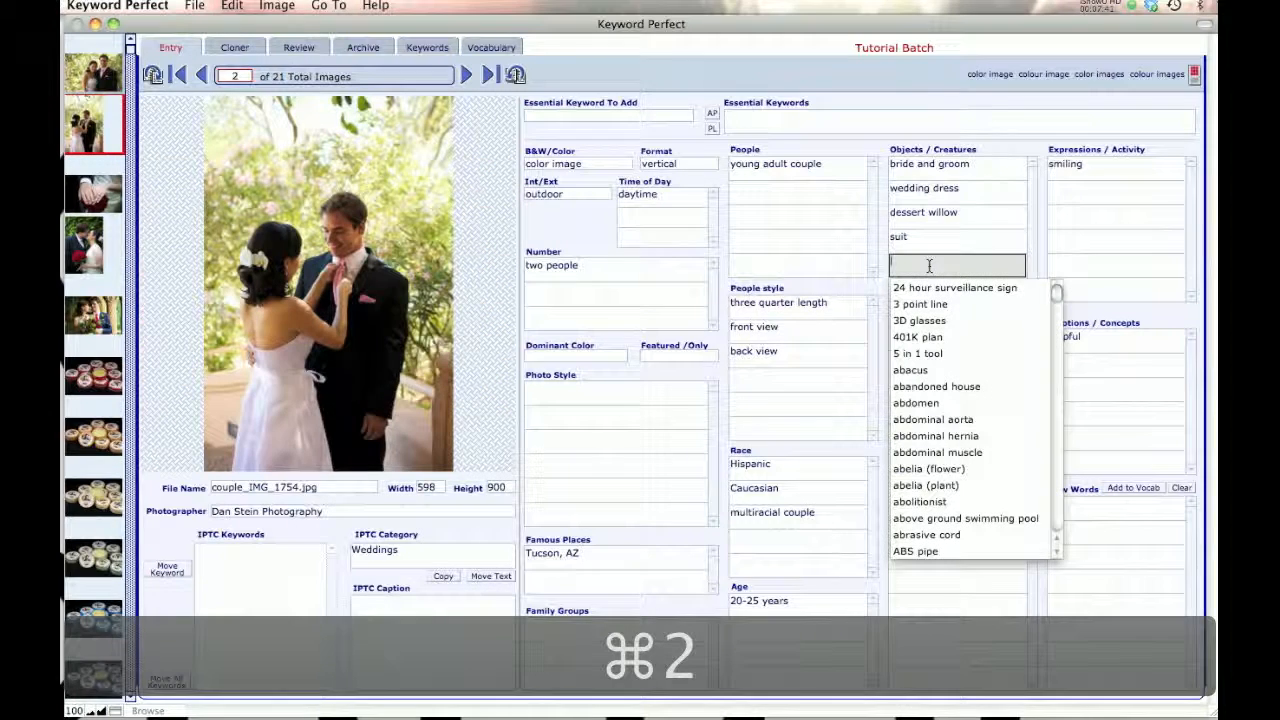
key(3)
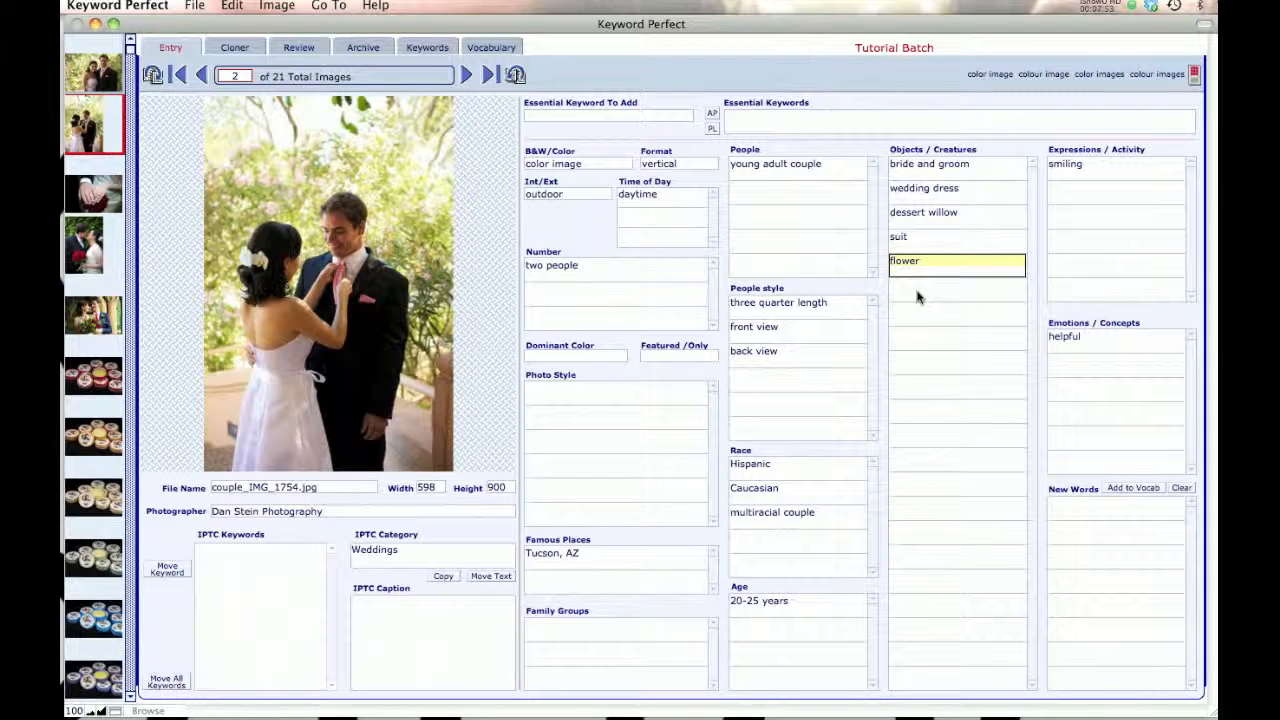
Step: Go to the third image and copy all generators from the second image into it
key(super+2)
key(4)
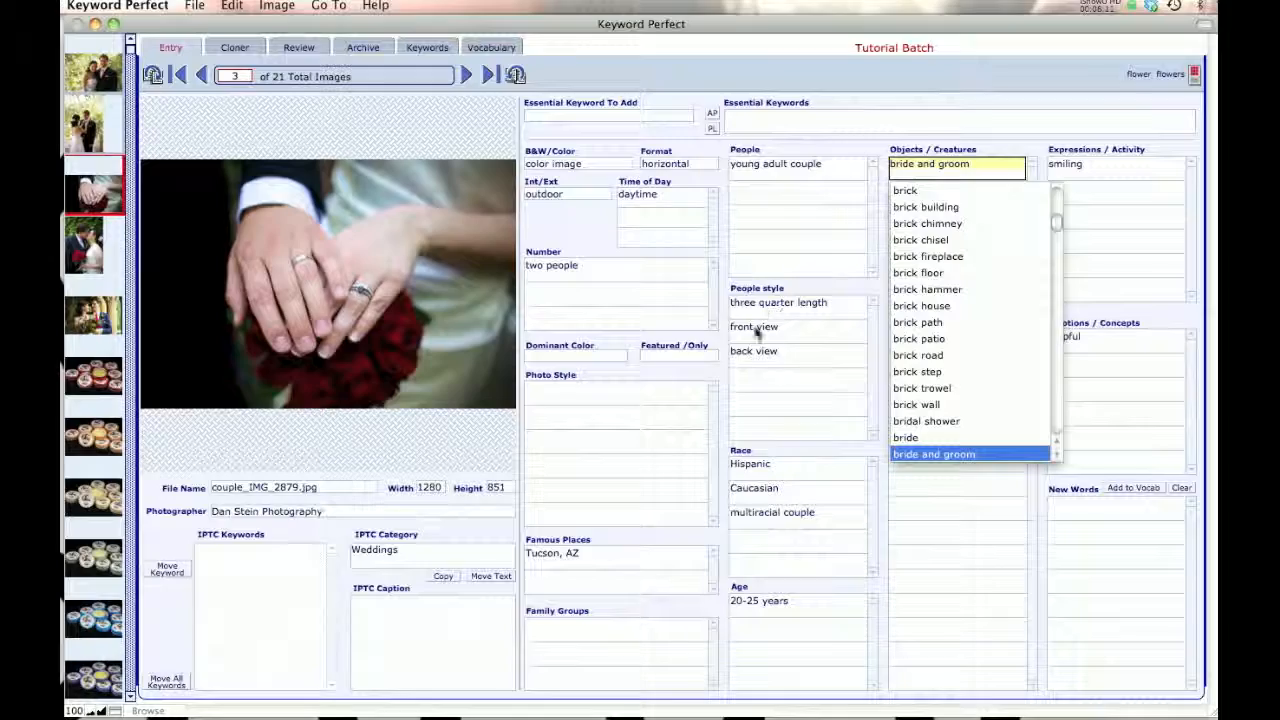
mouse_move(785, 352)
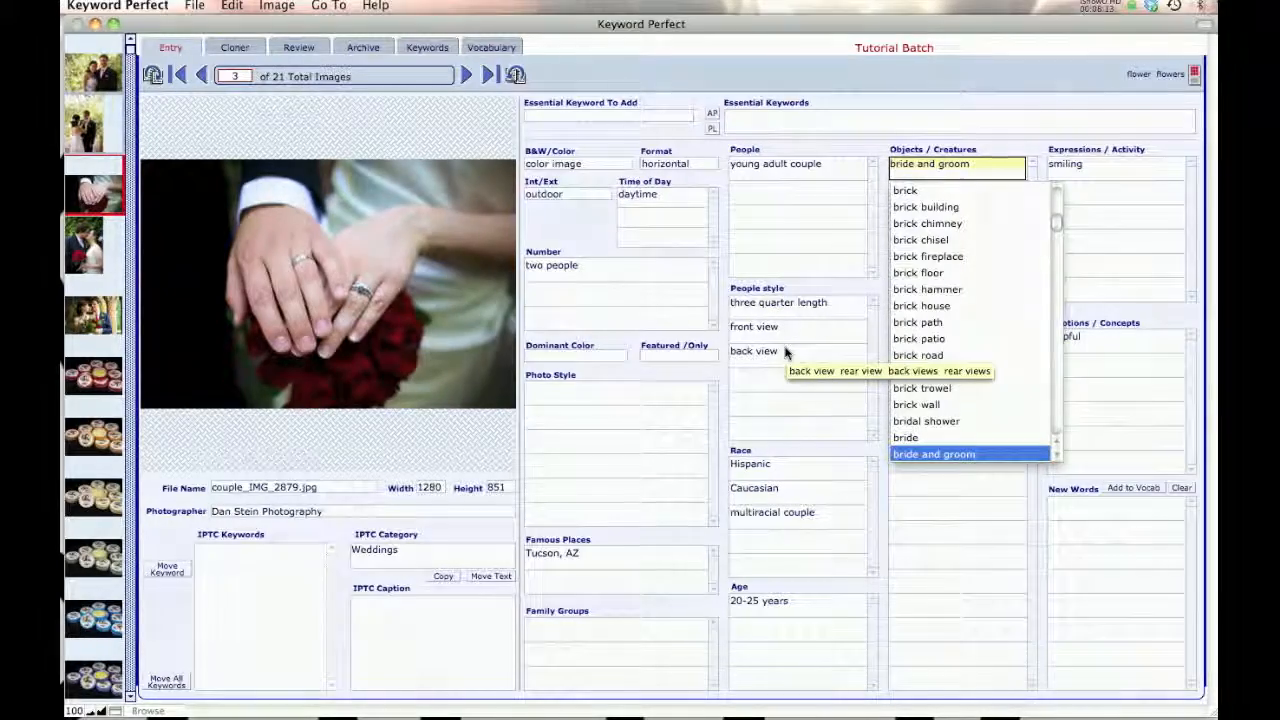